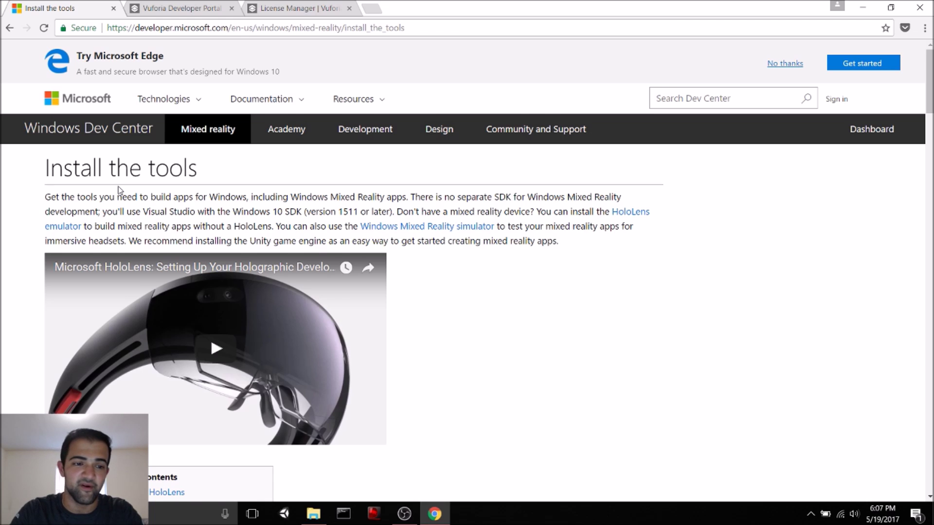
# Step: Review the HoloLens installation checklist on the Install the tools page, including the Visual Studio and HoloLens Emulator notes
pyautogui.scroll(-8, 407, 271)
pyautogui.scroll(-3, 407, 271)
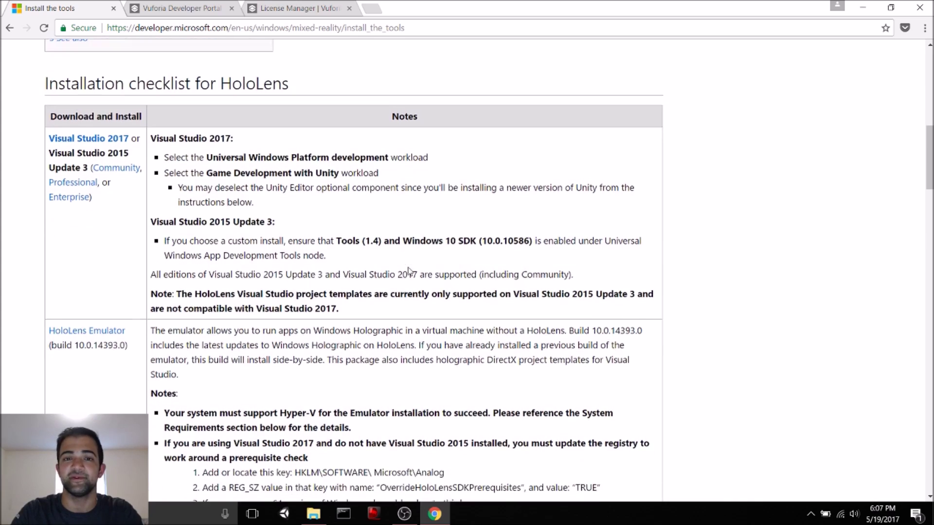
pyautogui.scroll(-1, 409, 270)
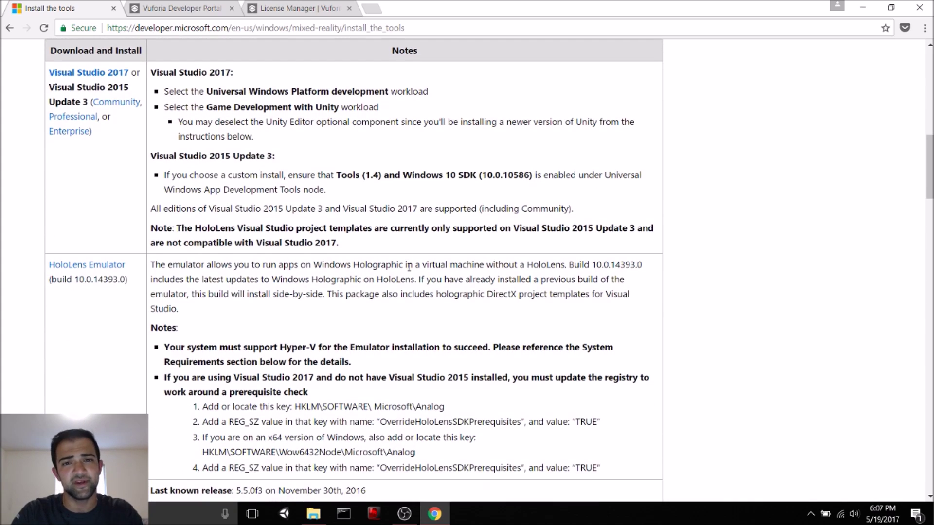
pyautogui.scroll(-3, 408, 267)
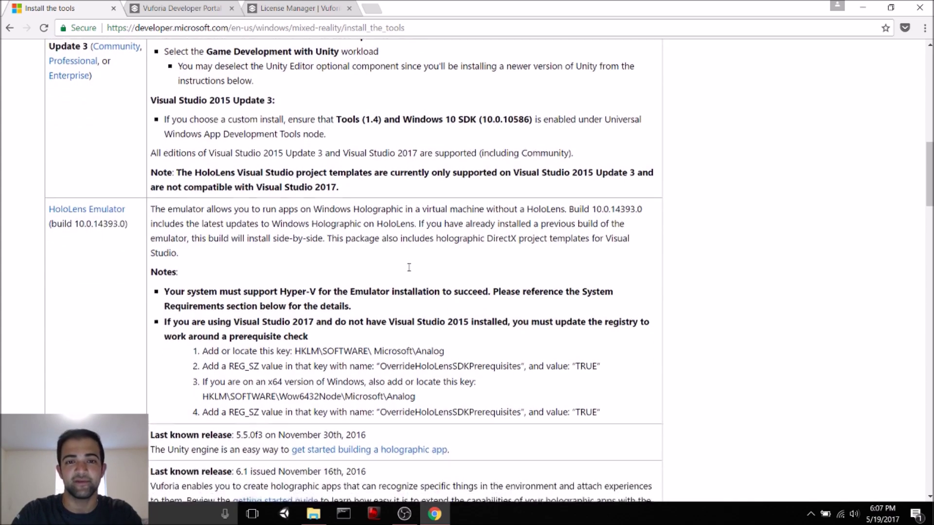
pyautogui.scroll(7, 408, 267)
pyautogui.scroll(8, 409, 267)
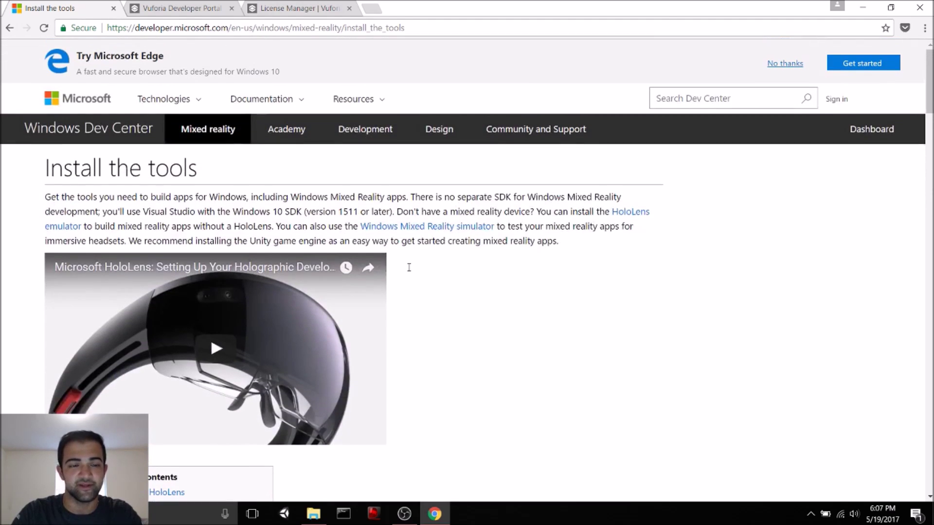
# Step: Start adding a license key in the Vuforia License Manager and choose Development as the project type
pyautogui.click(203, 8)
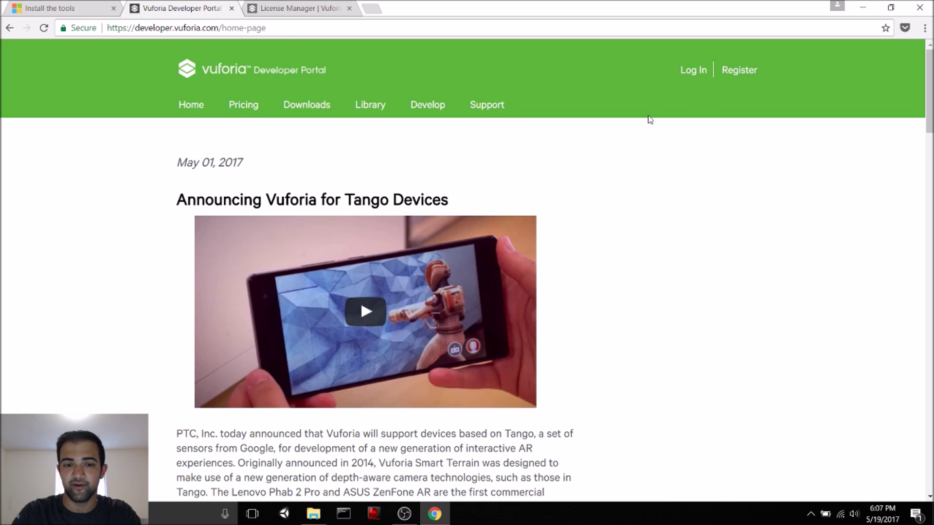
pyautogui.click(279, 7)
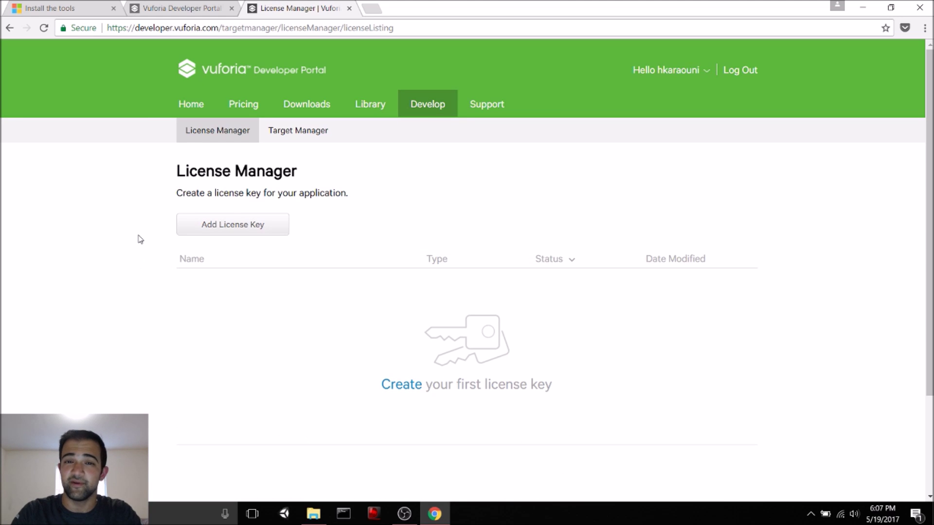
pyautogui.click(415, 106)
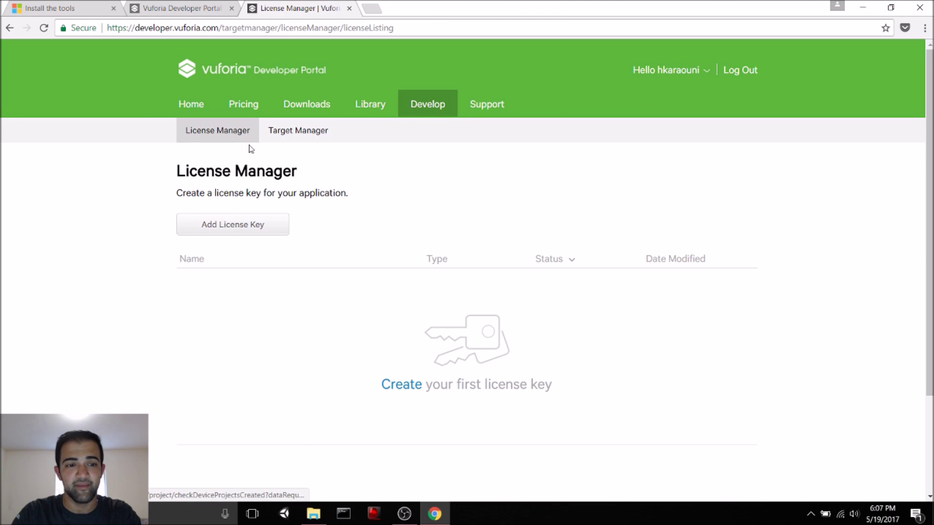
pyautogui.click(233, 224)
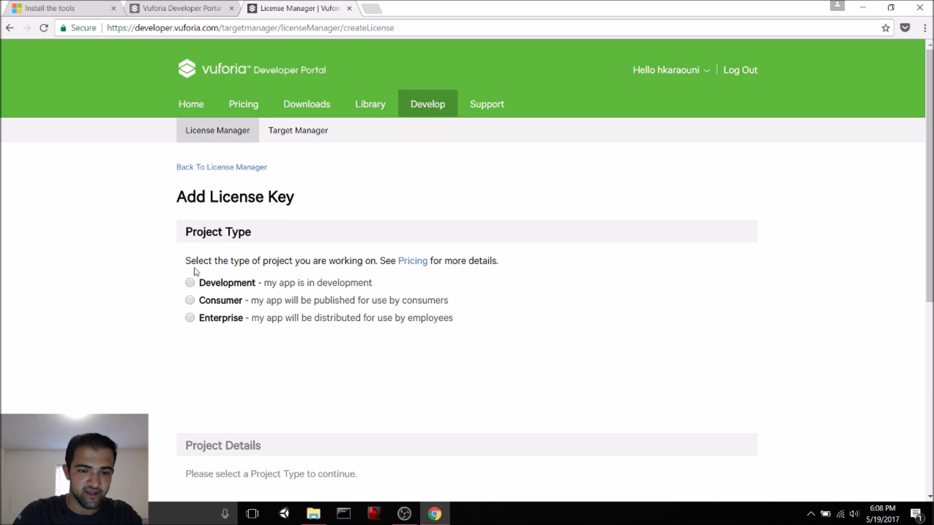
pyautogui.click(190, 283)
# Step: Name the app HololensImageRecognition in the project details and proceed to the license key confirmation
pyautogui.scroll(-3, 154, 329)
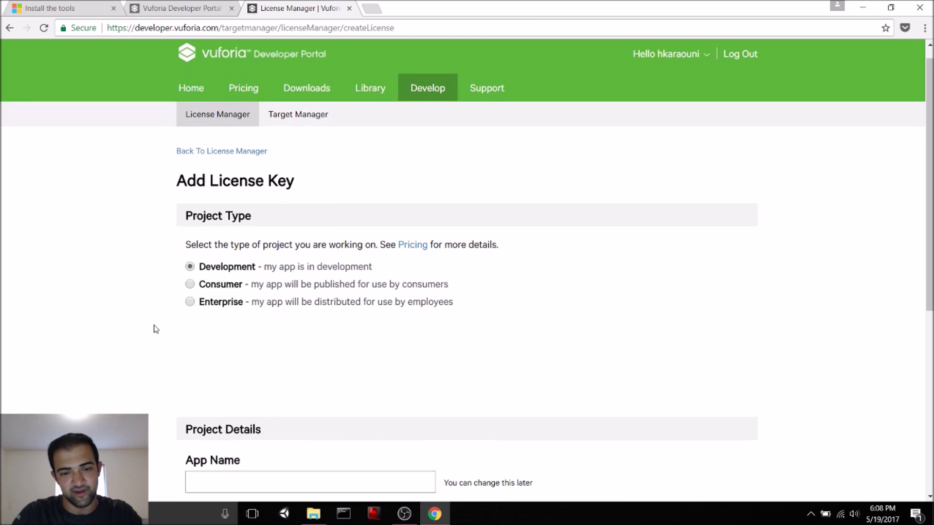
pyautogui.scroll(-3, 153, 329)
pyautogui.click(255, 235)
pyautogui.write('Hololens')
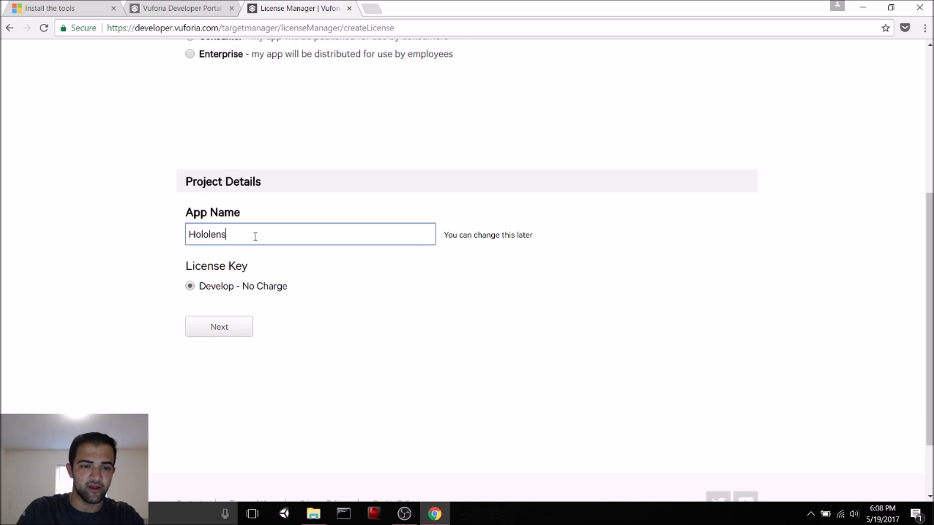
pyautogui.write('ImageRecognition')
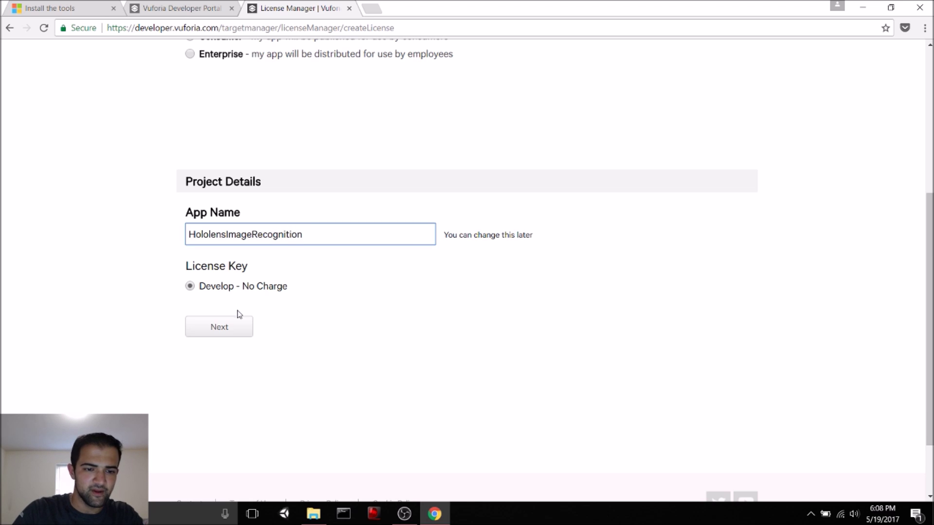
pyautogui.click(239, 324)
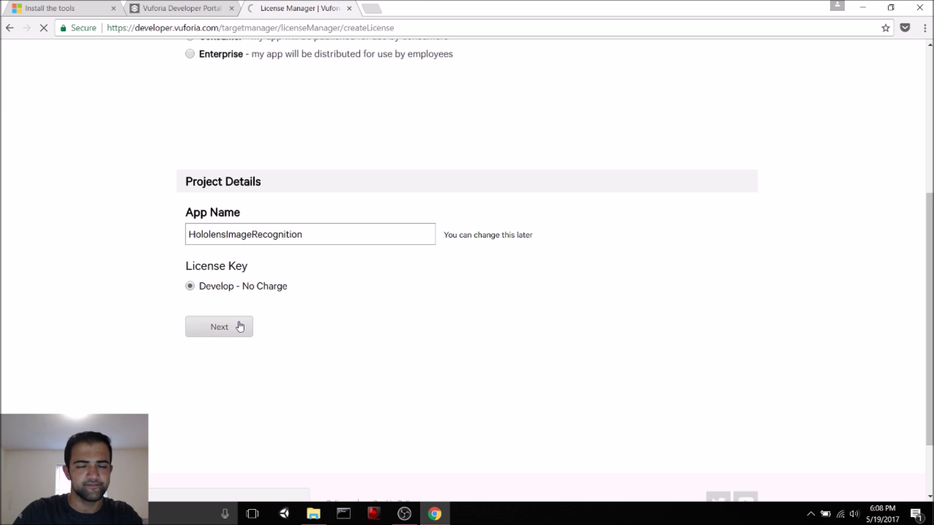
# Step: Confirm the new license key and open the HololensImageRecognition entry in the License Manager
pyautogui.scroll(-3, 245, 289)
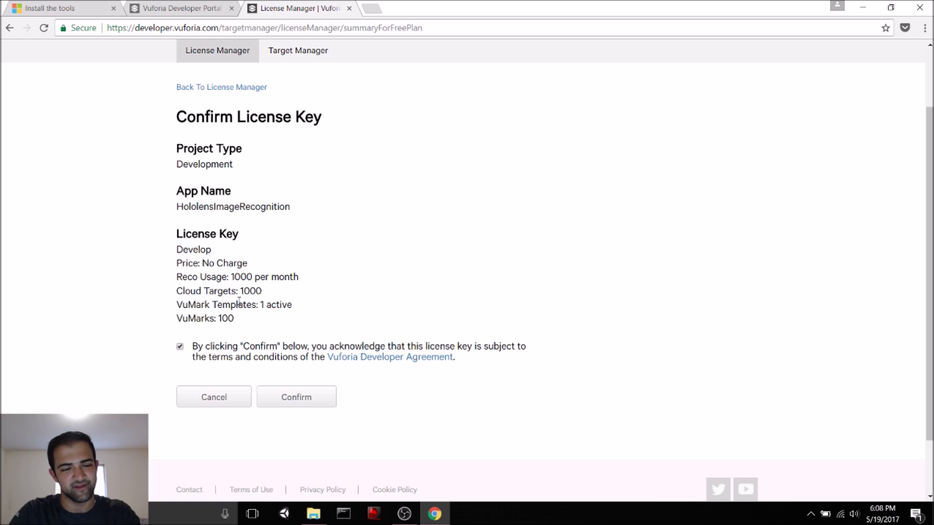
pyautogui.click(281, 396)
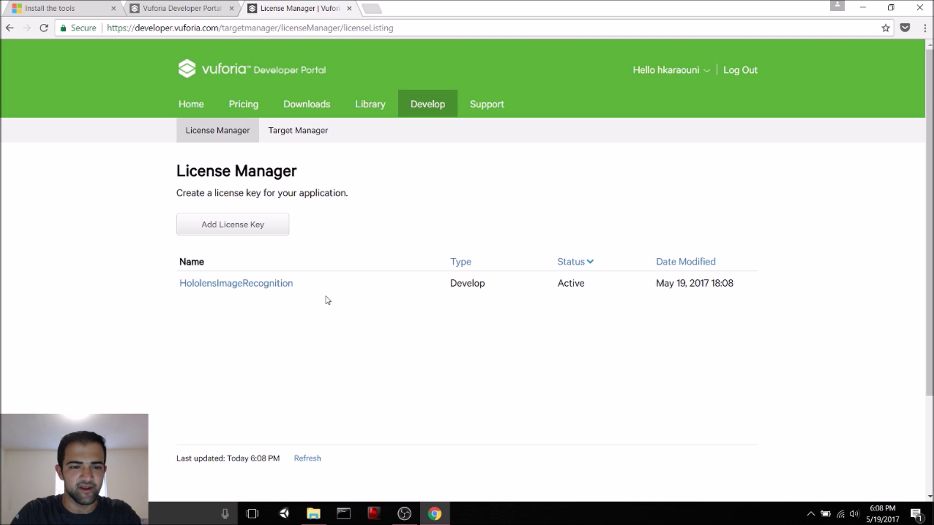
pyautogui.click(235, 288)
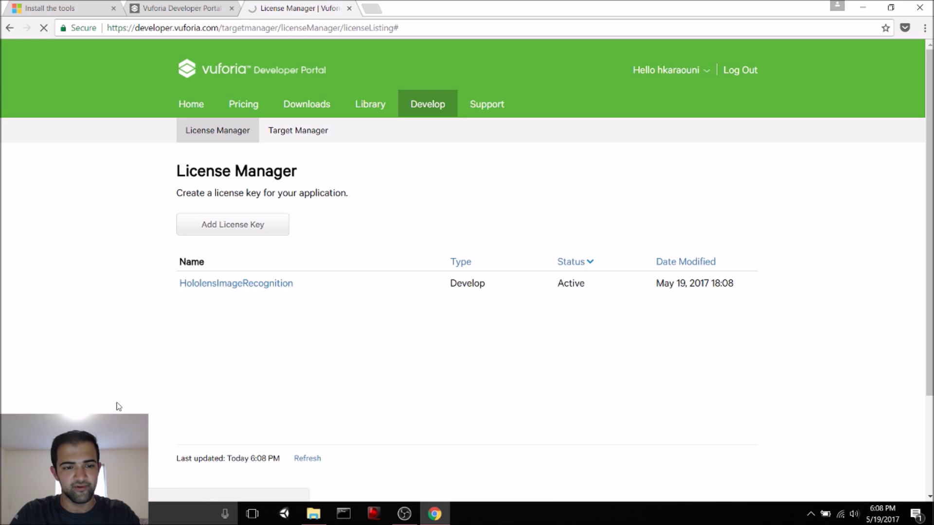
pyautogui.scroll(-1, 323, 236)
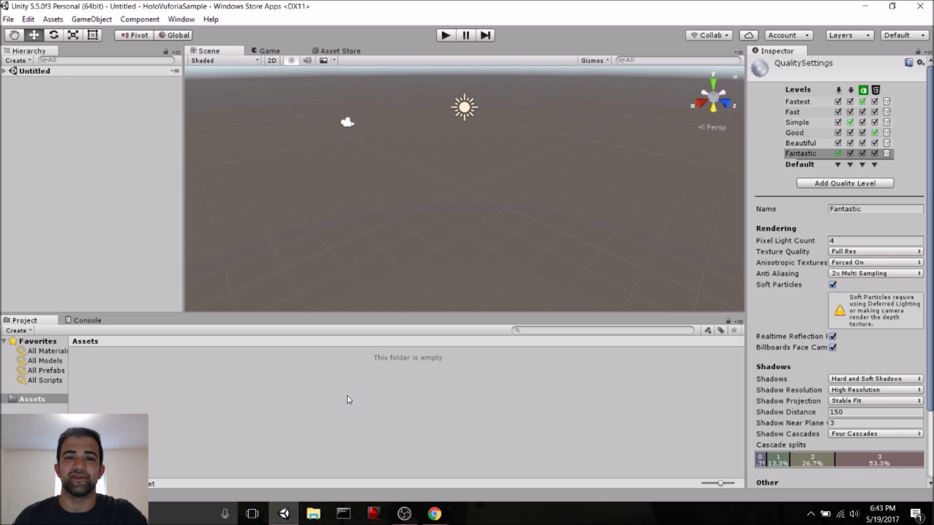
# Step: Switch to Chrome and consult the guide's section on configuring a new Unity project for Windows Mixed Reality
pyautogui.click(439, 514)
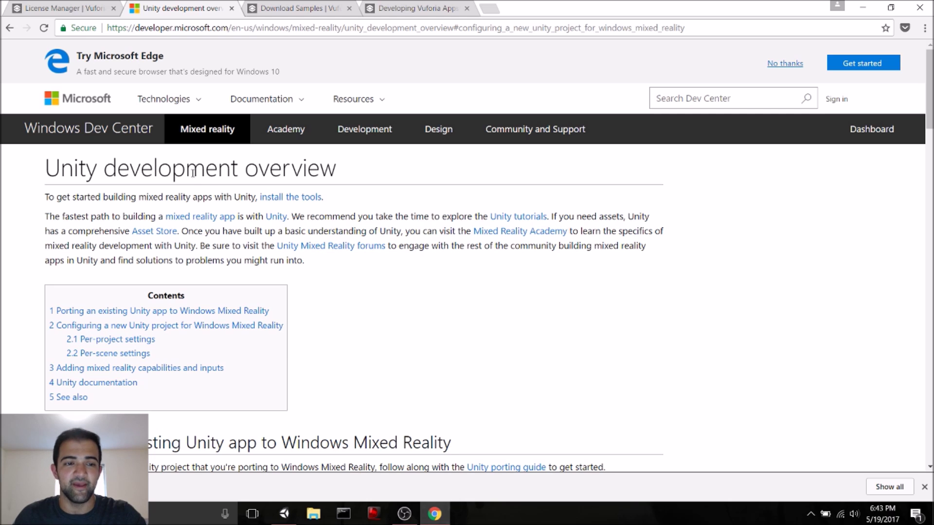
pyautogui.scroll(-3, 219, 180)
pyautogui.click(200, 146)
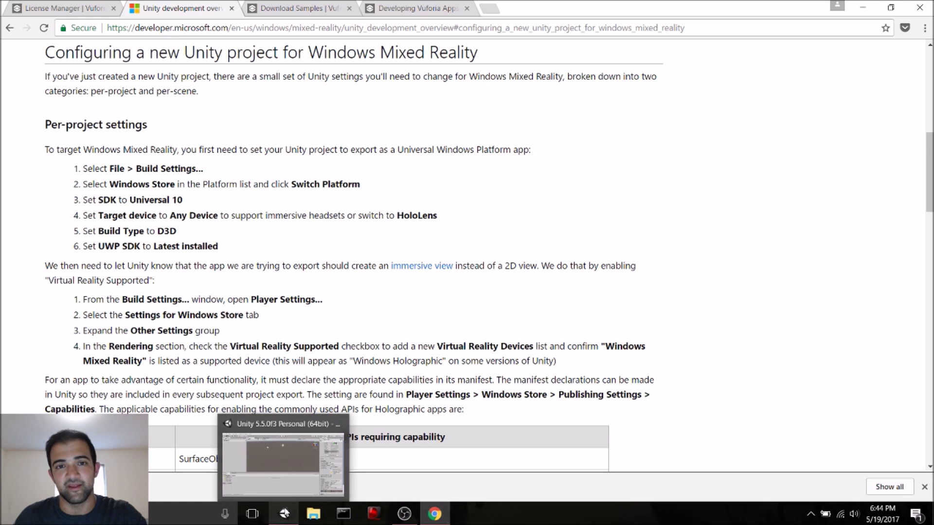
# Step: Switch to Unity and check the Windows Store platform options in the Build Settings
pyautogui.click(285, 514)
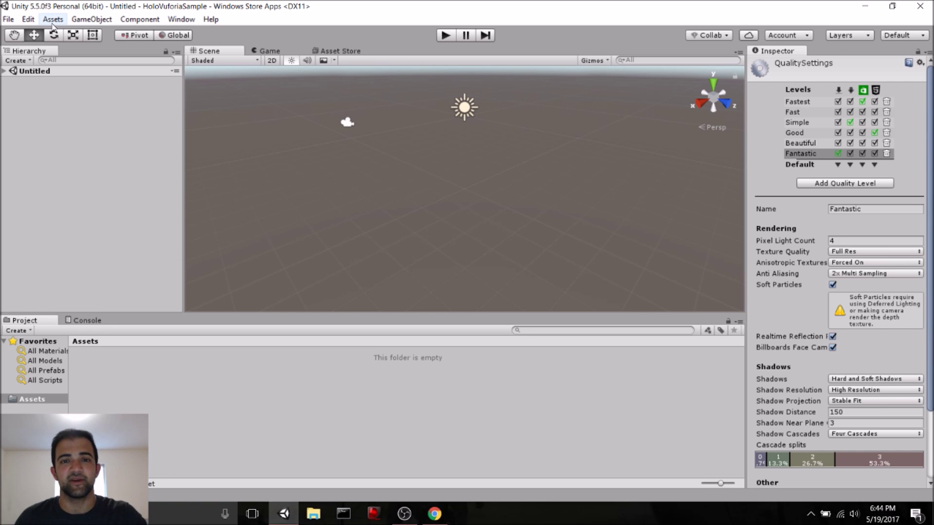
pyautogui.click(9, 20)
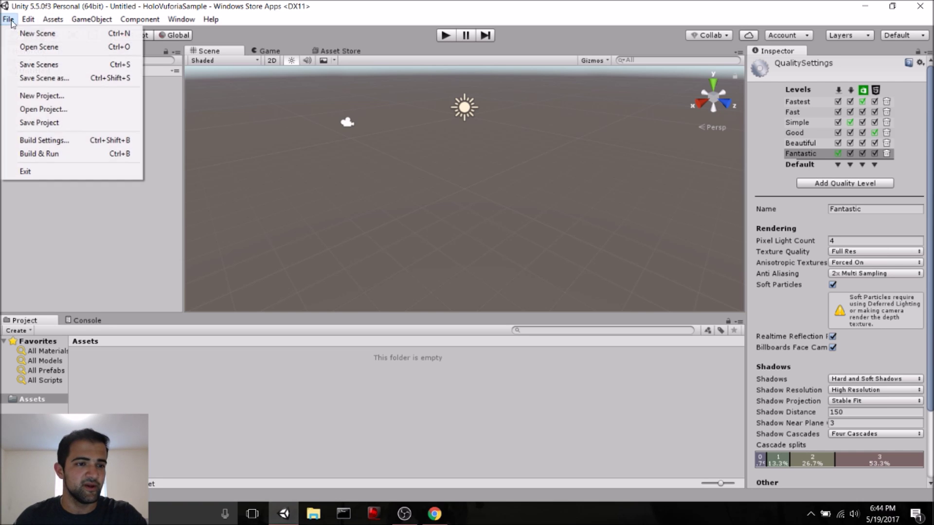
pyautogui.click(55, 140)
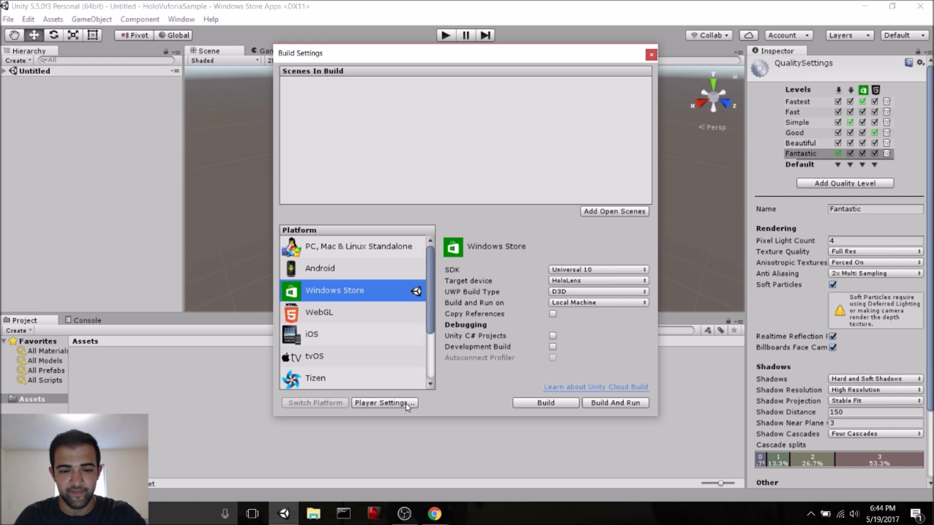
# Step: Open the Player Settings and check the Windows Store capabilities in Publishing Settings, through to SpatialPerception
pyautogui.click(384, 403)
pyautogui.scroll(-3, 779, 250)
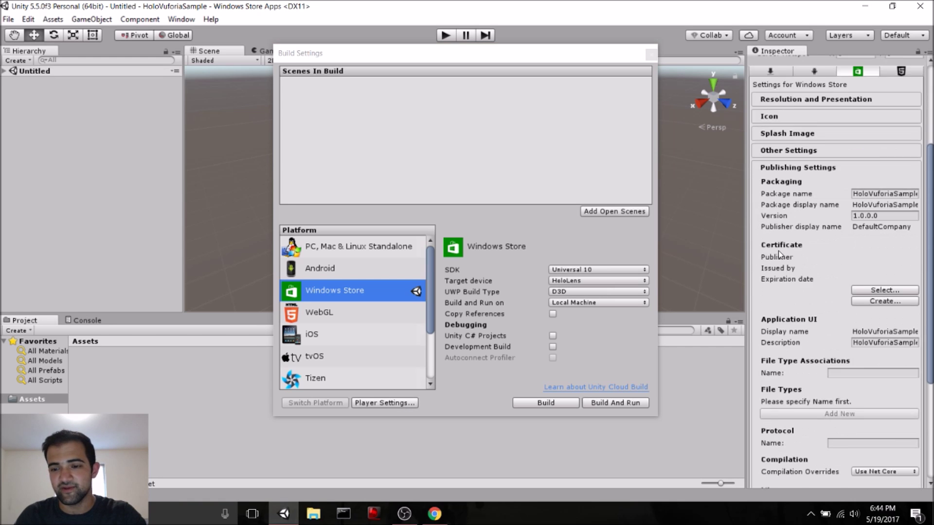
pyautogui.scroll(-4, 778, 250)
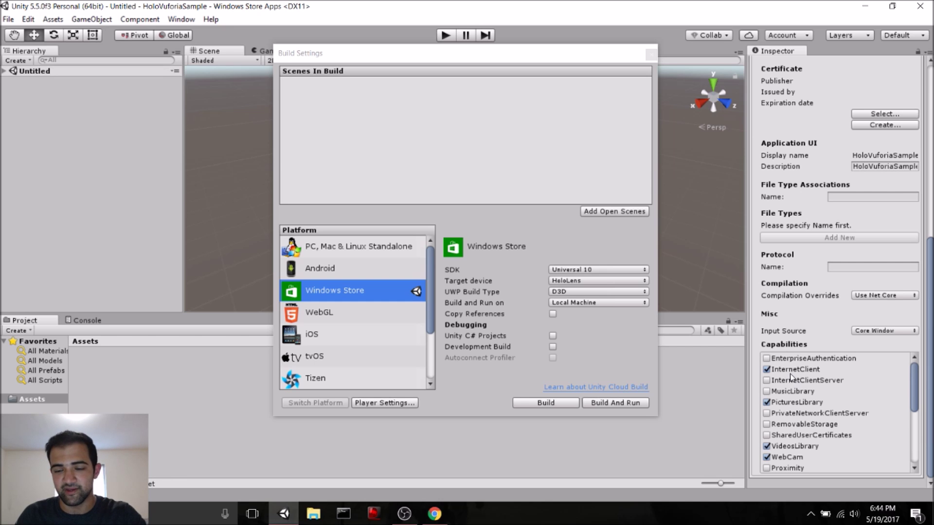
pyautogui.moveTo(914, 386); pyautogui.dragTo(916, 426)
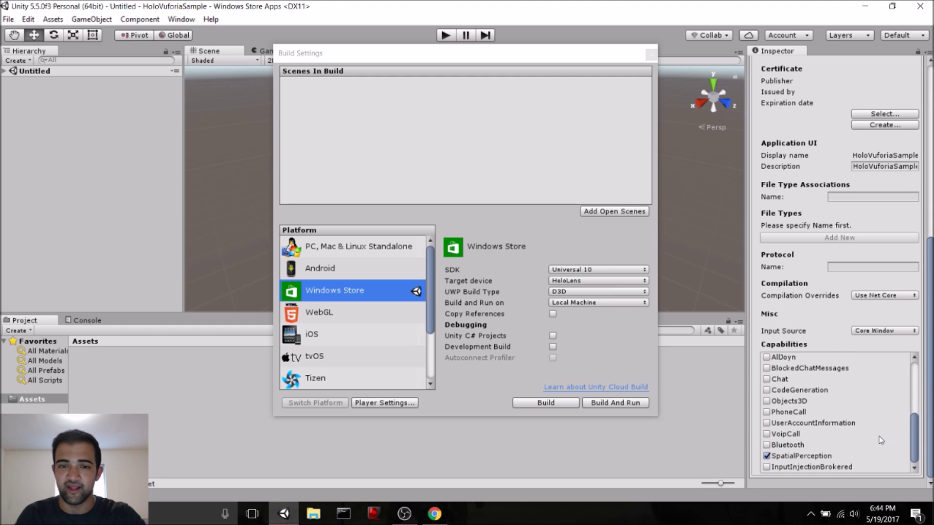
# Step: Switch to Chrome and review the per-project settings in the Windows Mixed Reality guide
pyautogui.click(434, 513)
pyautogui.scroll(-8, 218, 261)
pyautogui.scroll(6, 210, 242)
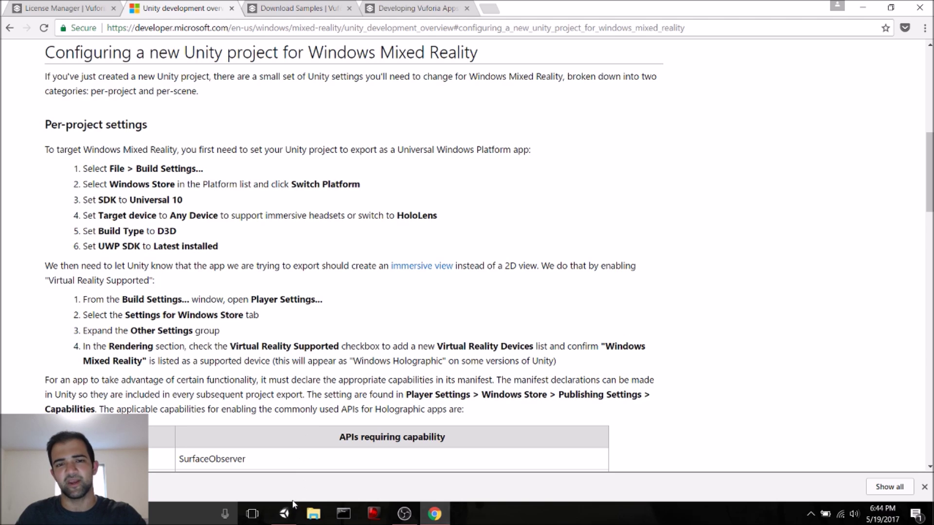
# Step: Return to Unity and close the Build Settings window
pyautogui.moveTo(286, 513)
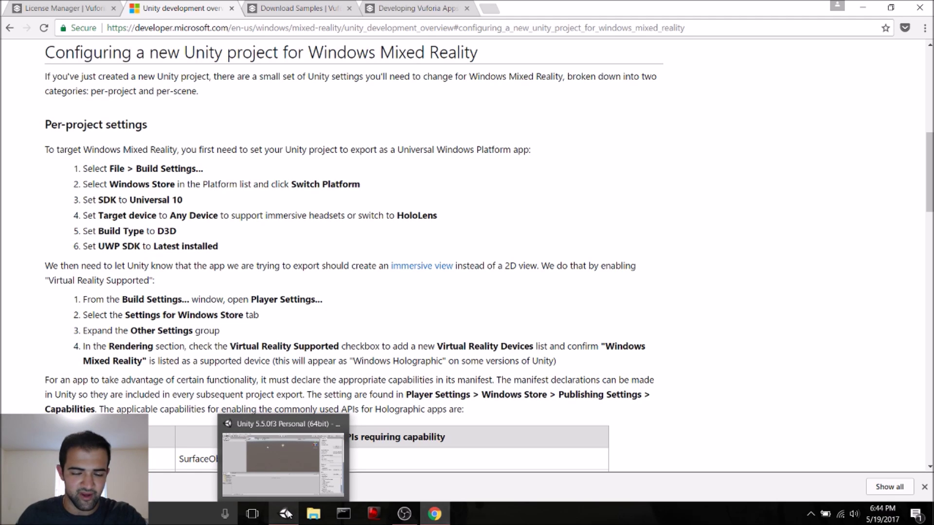
pyautogui.click(286, 513)
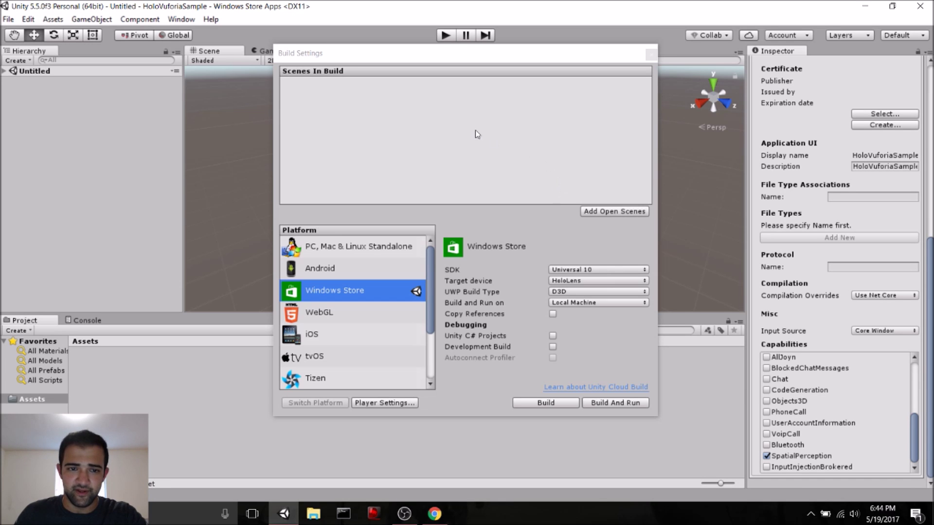
pyautogui.click(656, 52)
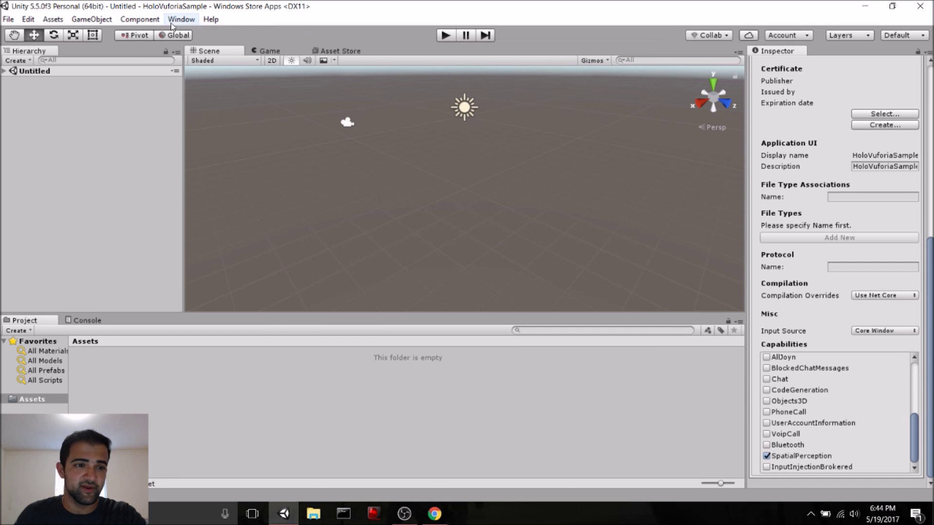
# Step: Open the project's Quality settings and set the default quality level for Windows Store to Fastest
pyautogui.click(8, 20)
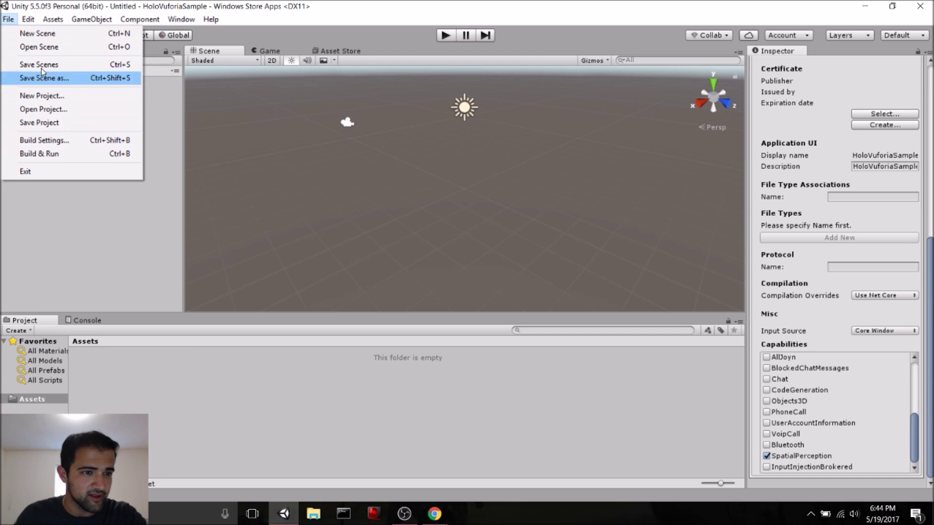
pyautogui.moveTo(28, 20)
pyautogui.moveTo(147, 320)
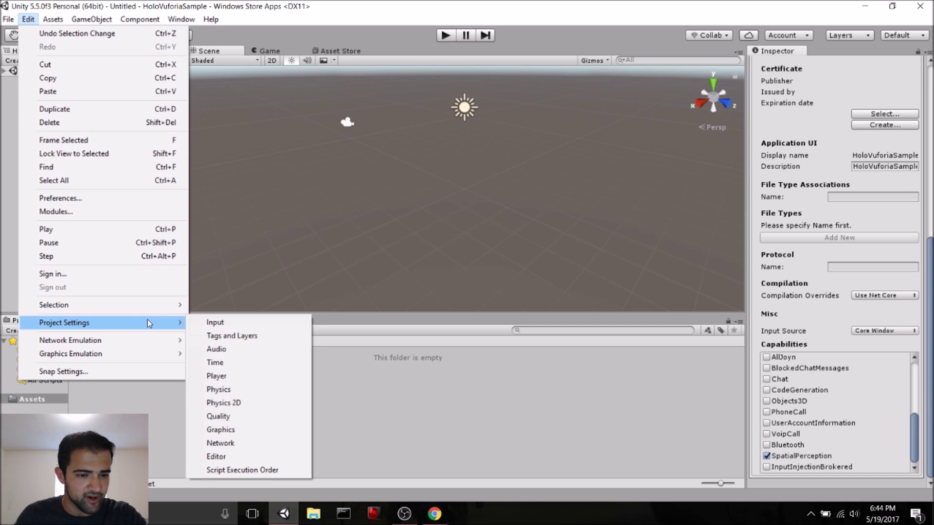
pyautogui.click(244, 419)
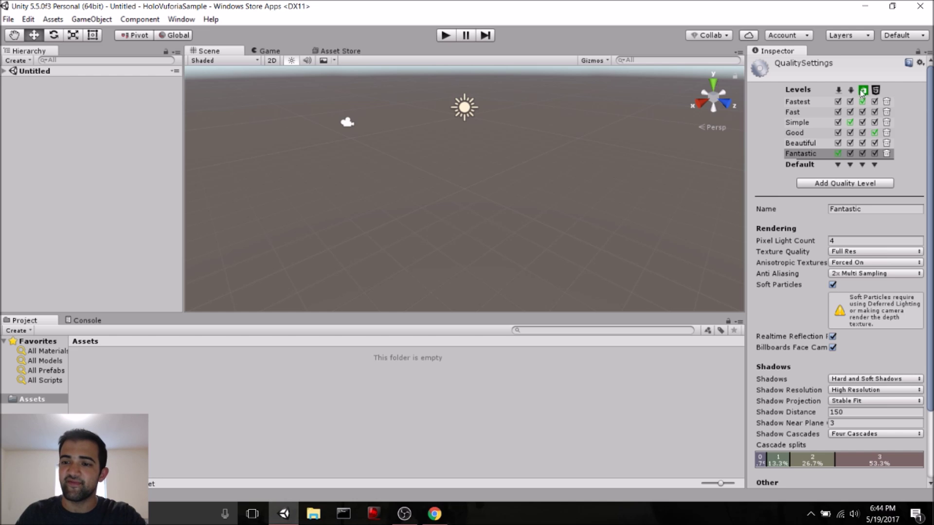
pyautogui.click(862, 165)
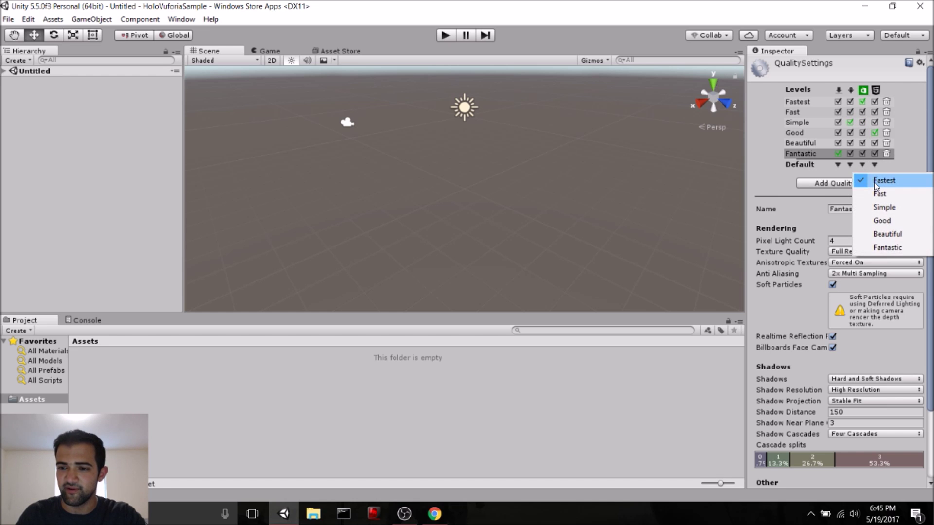
pyautogui.click(874, 181)
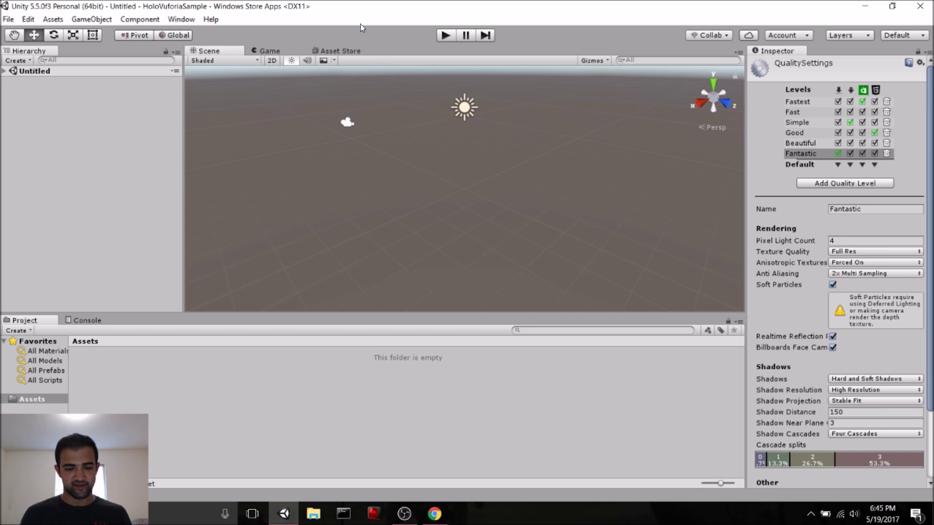
# Step: Check the Vuforia sample downloads page in Chrome, return to Unity and open Hololens-6-2-10.unitypackage as a custom package for import
pyautogui.click(435, 514)
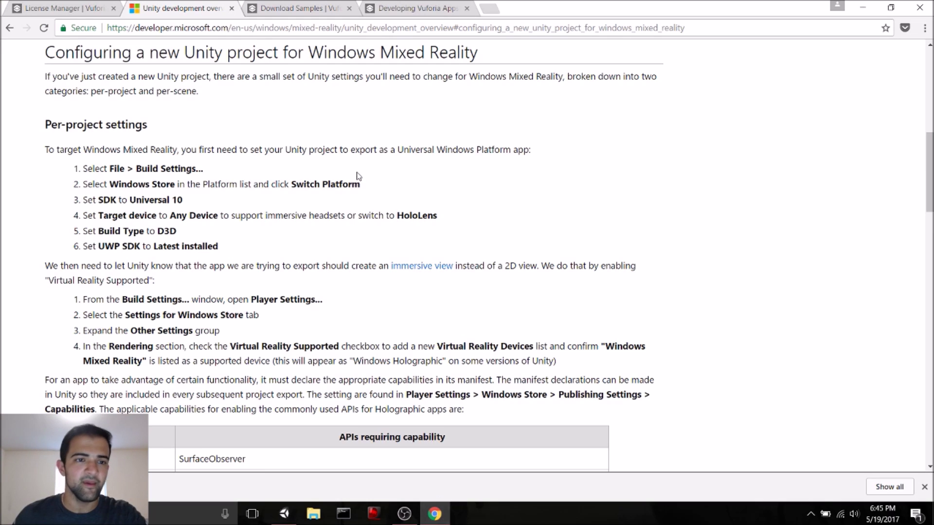
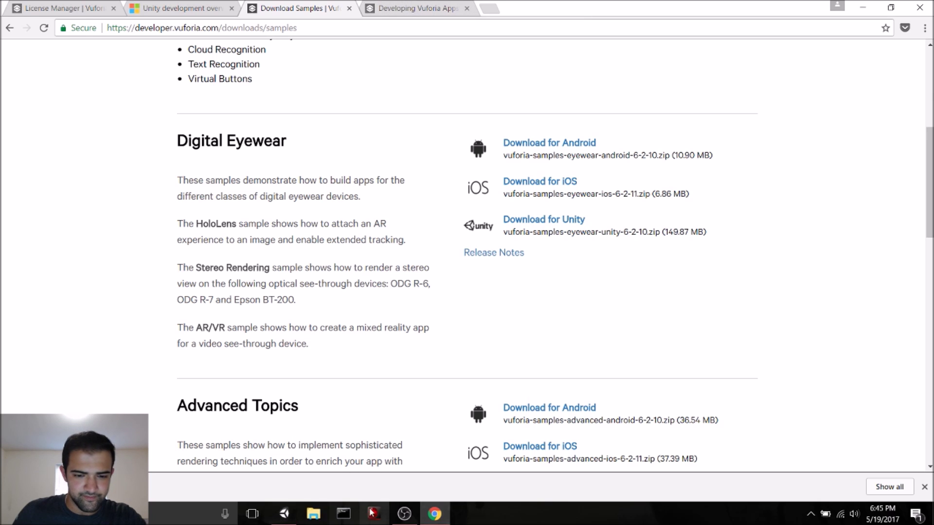
pyautogui.click(290, 517)
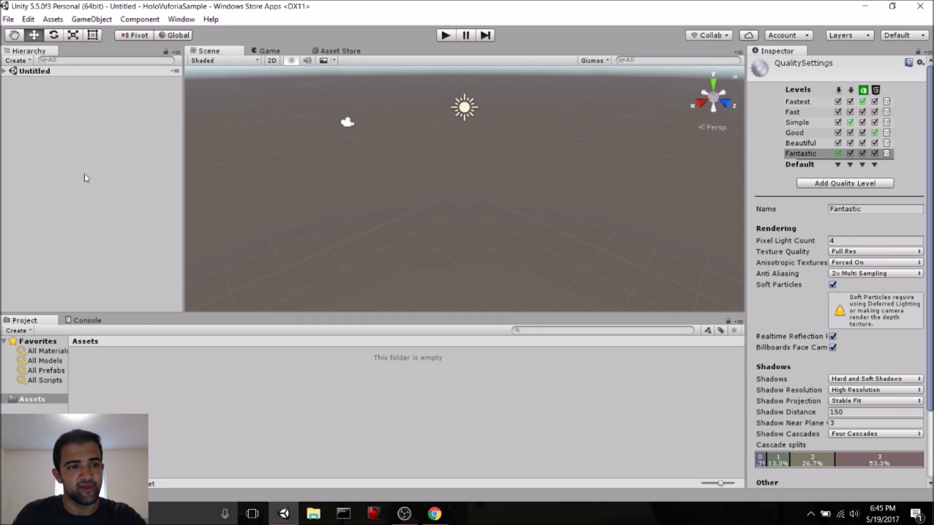
pyautogui.click(54, 21)
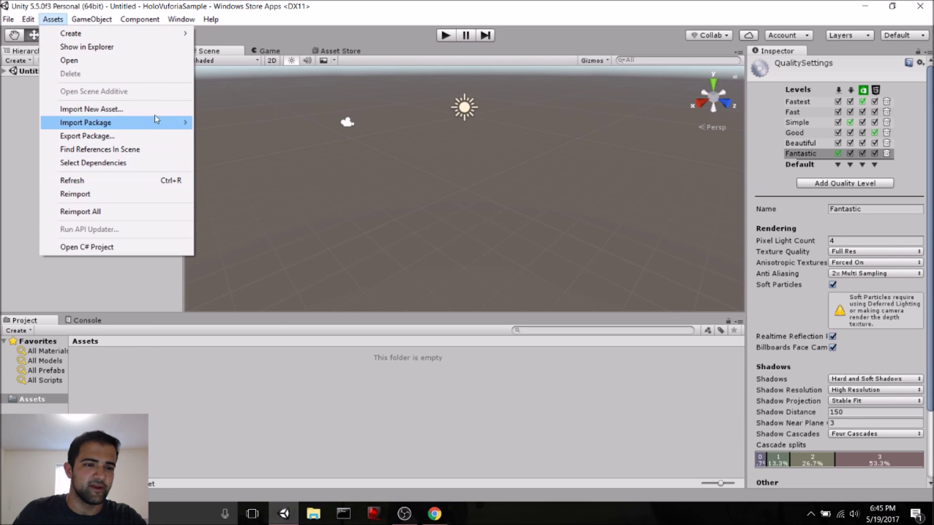
pyautogui.moveTo(163, 127)
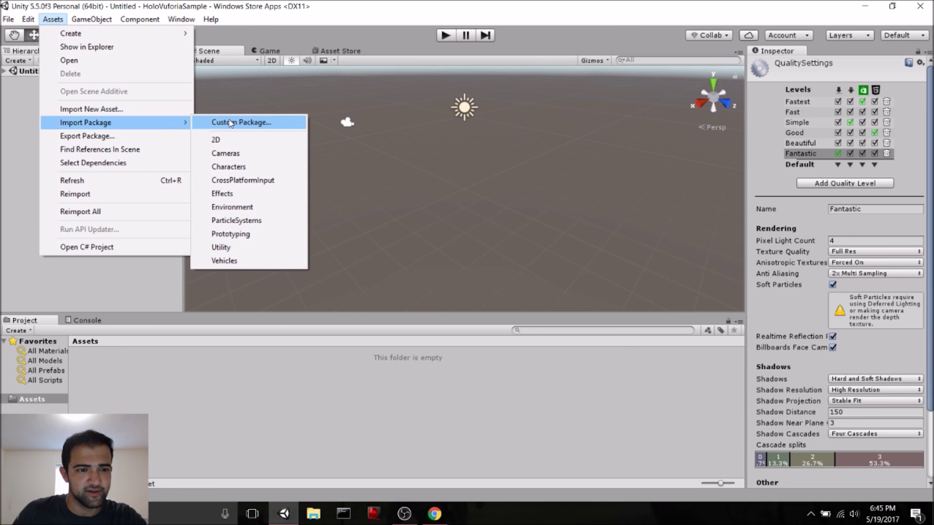
pyautogui.click(230, 124)
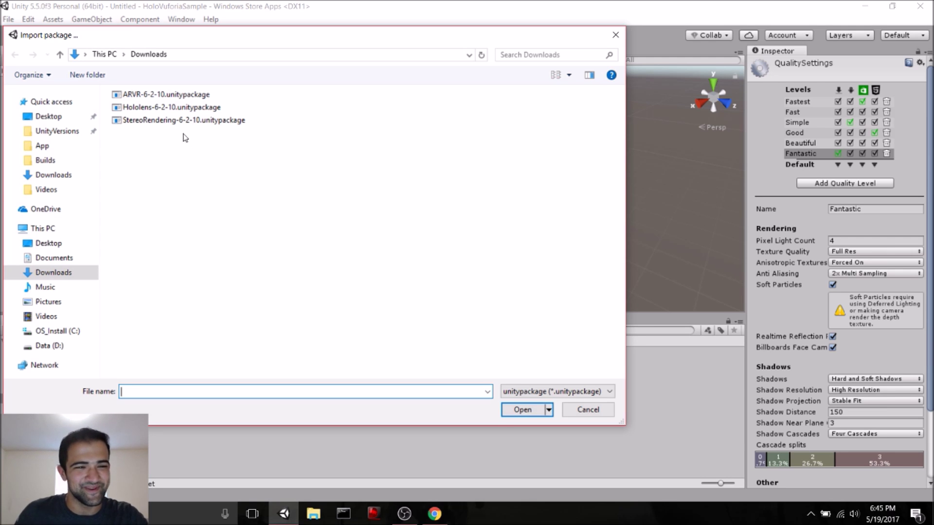
pyautogui.click(172, 108)
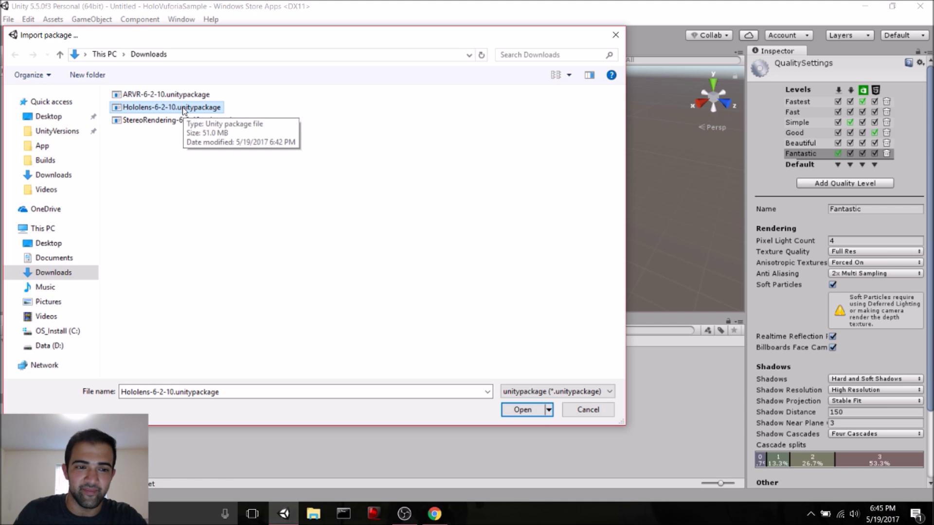
pyautogui.doubleClick(184, 107)
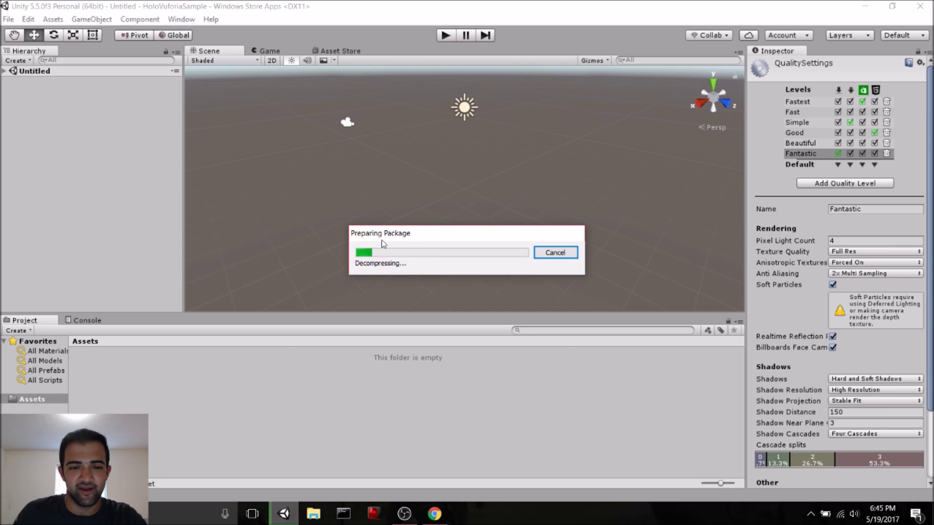
# Step: Switch to Chrome and read the Developing Vuforia Apps for HoloLens guide through the steps for binding the scene camera to the ARCamera
pyautogui.click(434, 514)
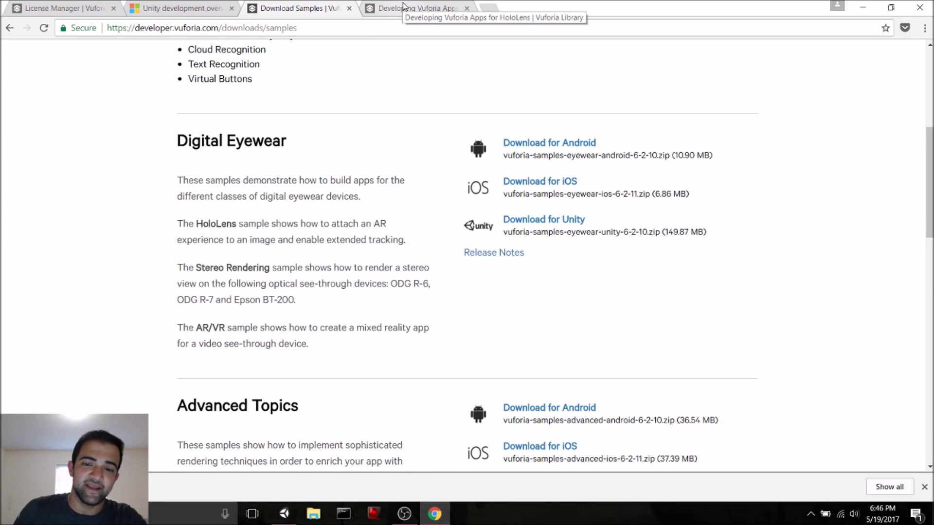
pyautogui.click(402, 5)
pyautogui.scroll(7, 305, 154)
pyautogui.scroll(-4, 306, 158)
pyautogui.scroll(20, 316, 163)
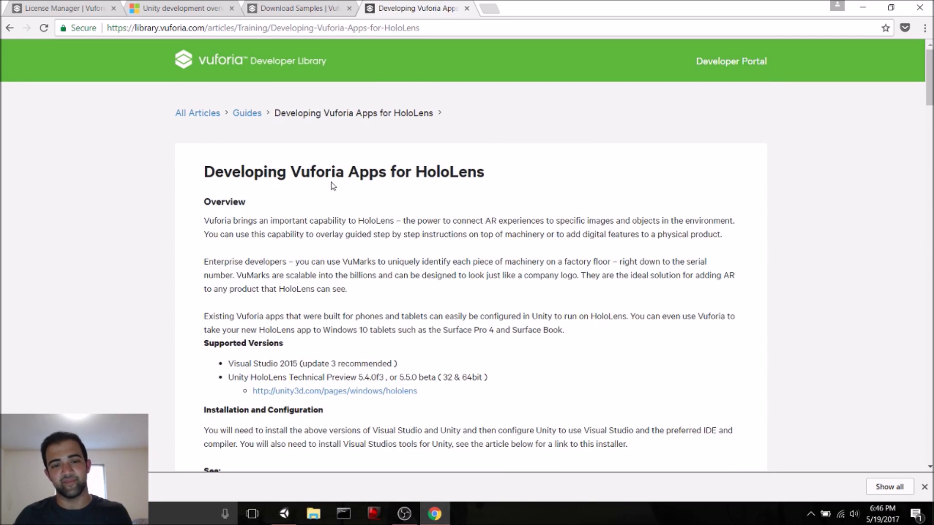
pyautogui.scroll(-3, 327, 175)
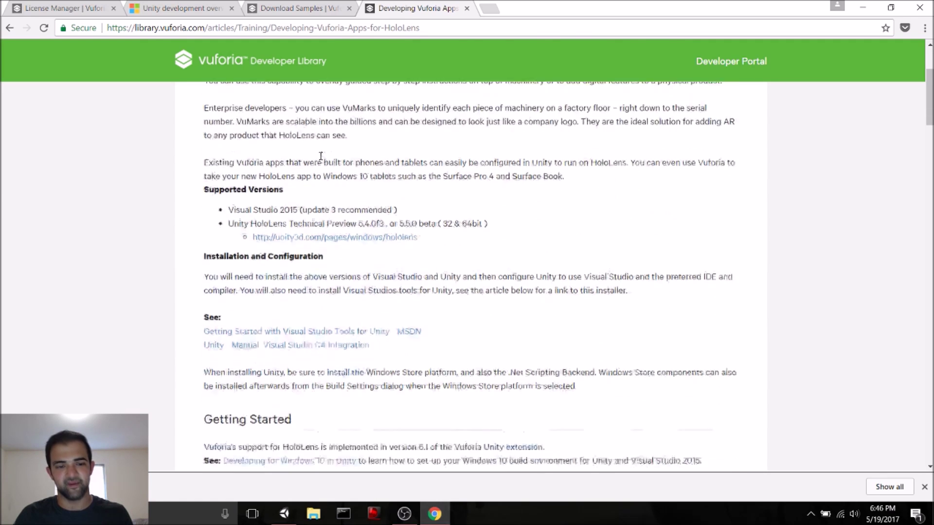
pyautogui.scroll(-2, 320, 156)
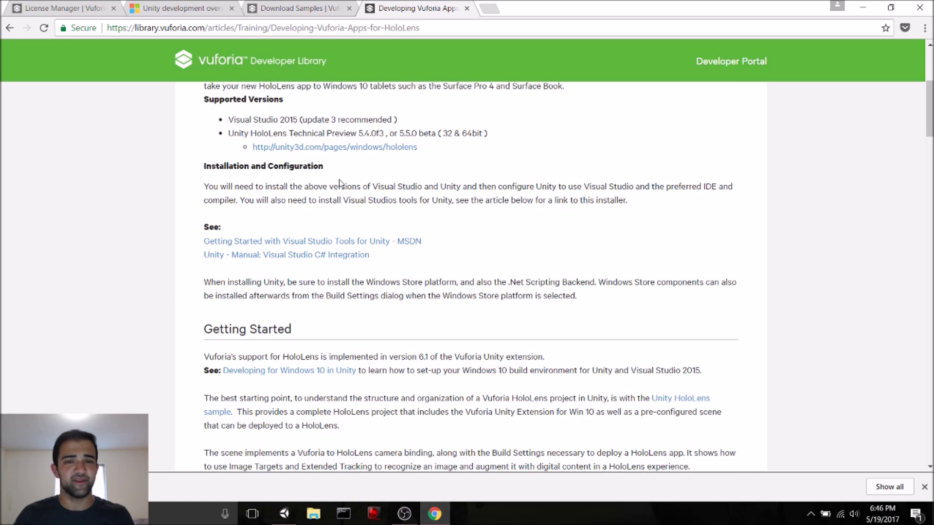
pyautogui.scroll(-3, 340, 181)
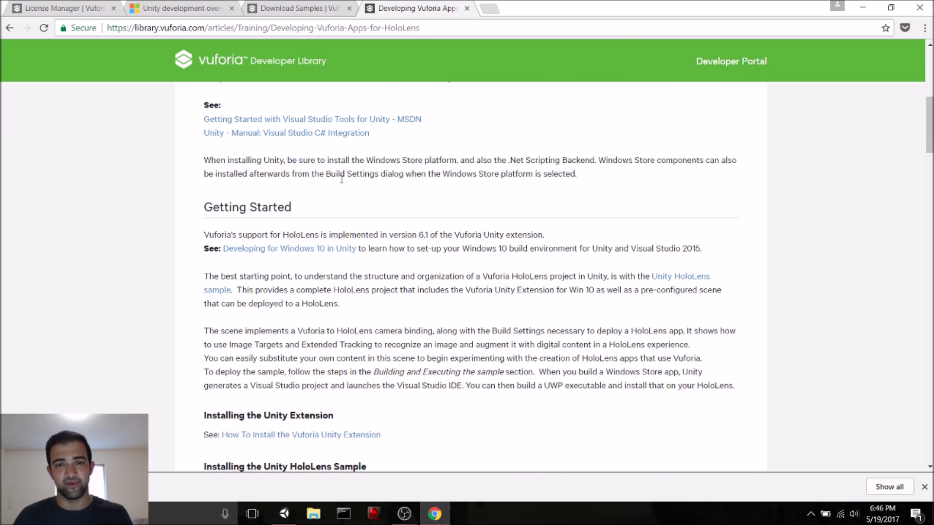
pyautogui.scroll(-9, 341, 179)
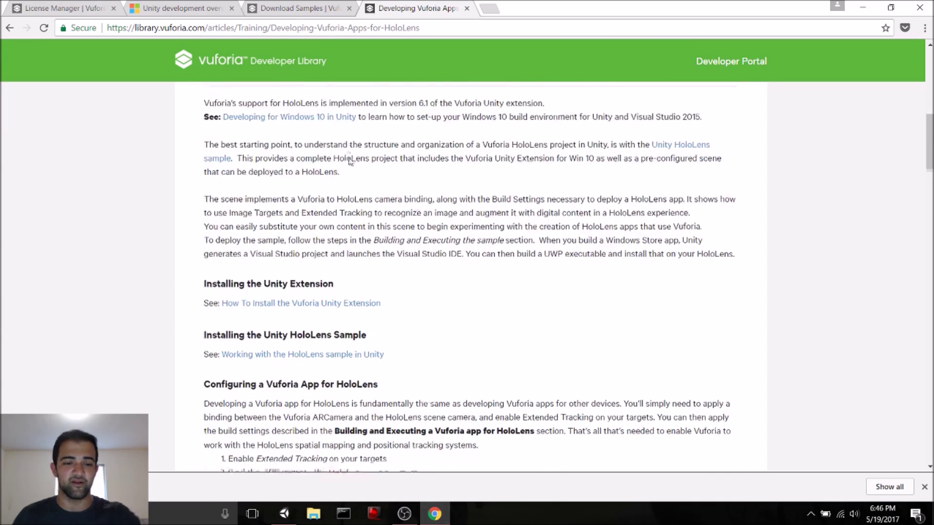
pyautogui.scroll(-10, 354, 147)
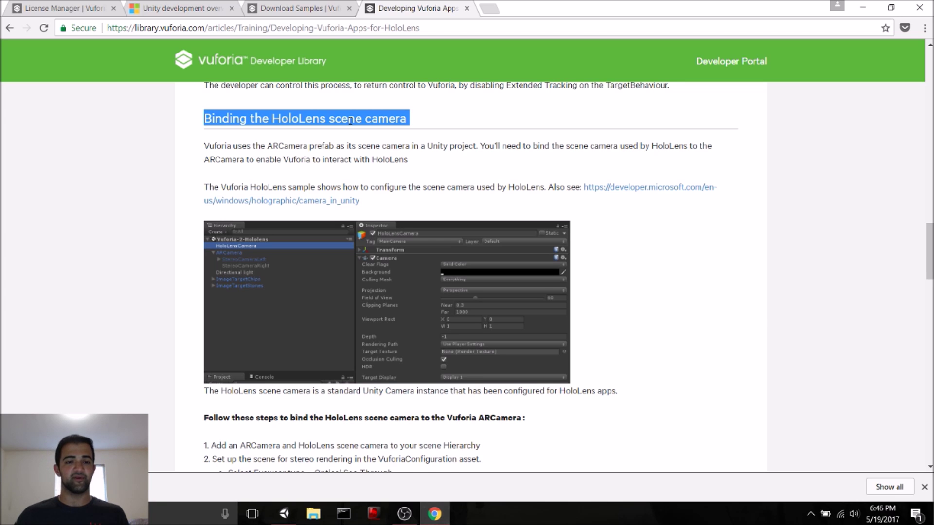
pyautogui.scroll(-4, 351, 121)
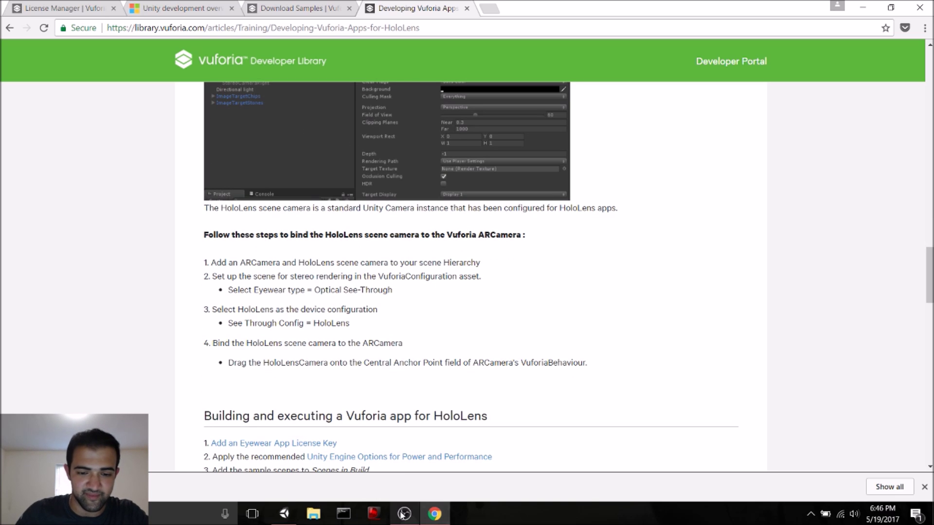
# Step: Return to Unity and import all files of the Hololens-6-2-10 package into the project
pyautogui.click(284, 515)
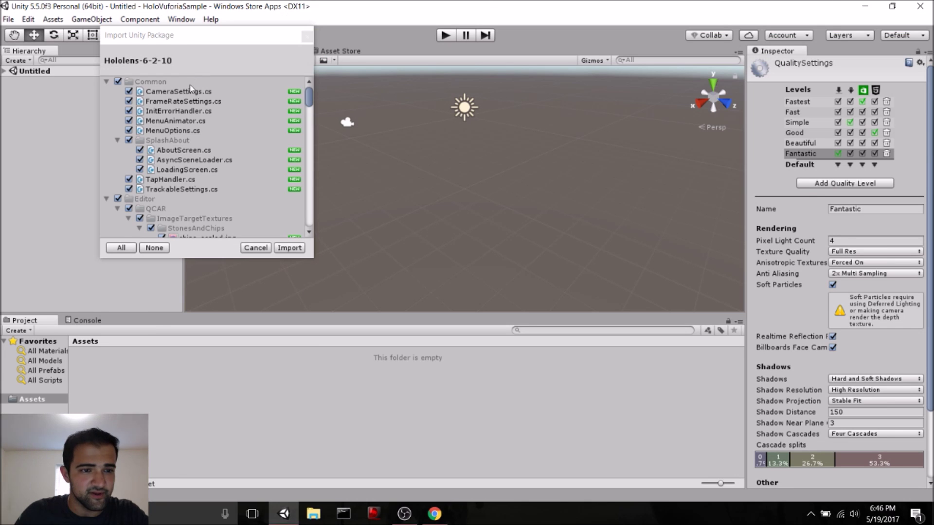
pyautogui.click(285, 247)
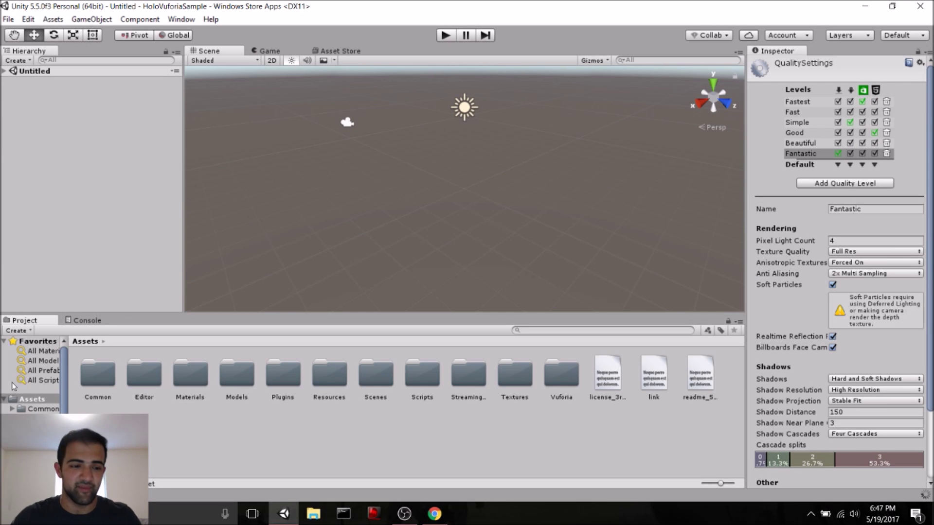
# Step: Browse the imported assets to the Vuforia Prefabs folder and inspect the ARCamera, TextRecognition and ImageTarget prefabs
pyautogui.click(67, 382)
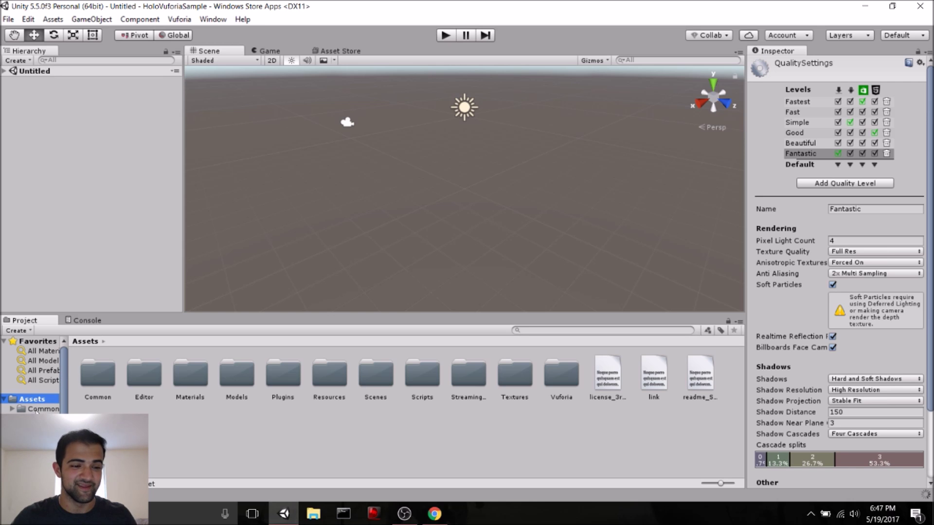
pyautogui.doubleClick(98, 374)
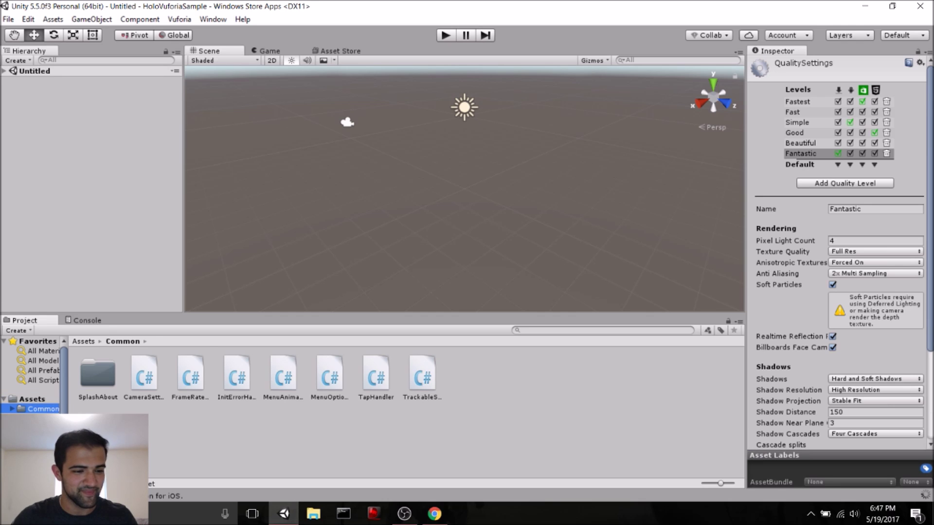
pyautogui.scroll(-2, 32, 374)
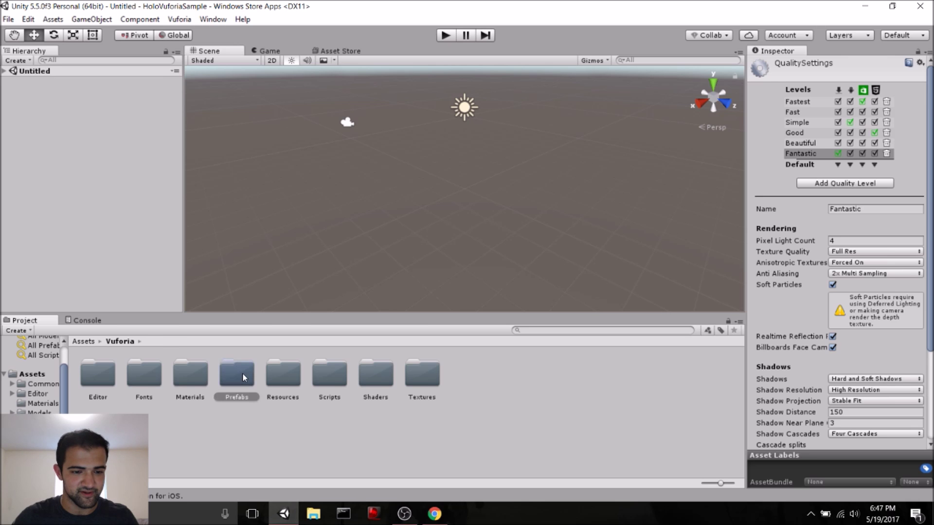
pyautogui.doubleClick(238, 375)
pyautogui.click(152, 377)
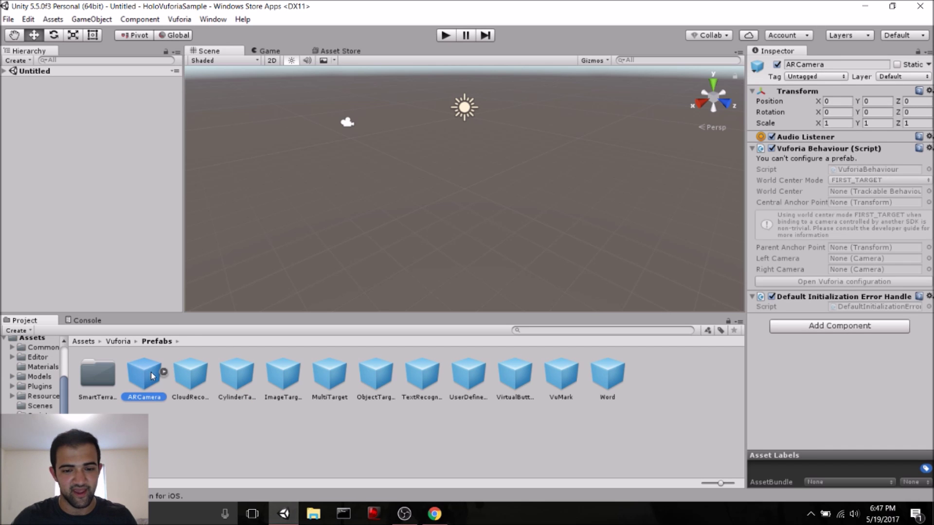
pyautogui.click(412, 377)
pyautogui.click(286, 378)
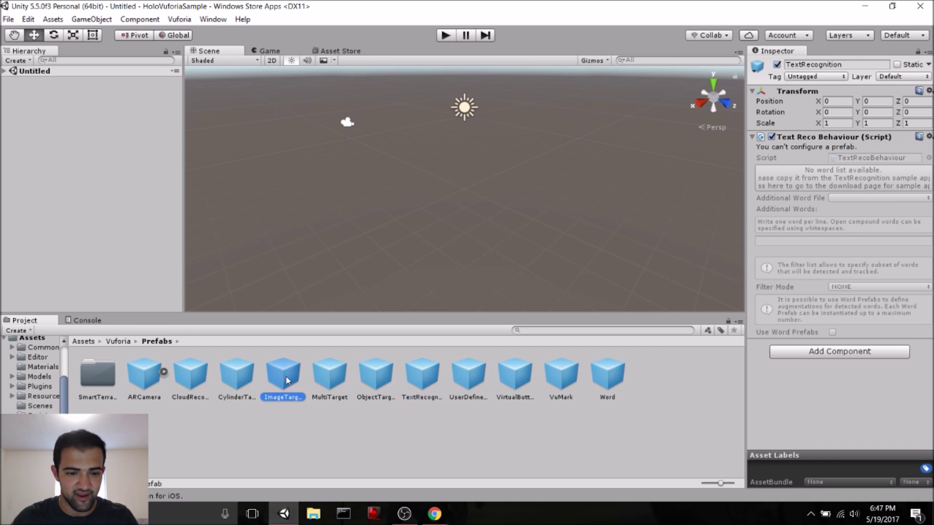
# Step: Expand the untitled scene in the hierarchy and rename its Main Camera to HololensCamera
pyautogui.click(4, 71)
pyautogui.click(20, 83)
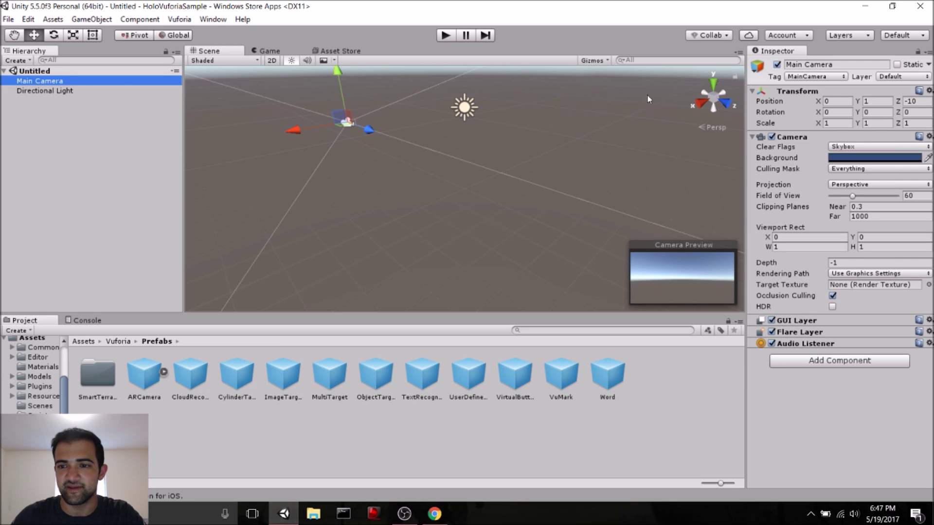
pyautogui.click(793, 65)
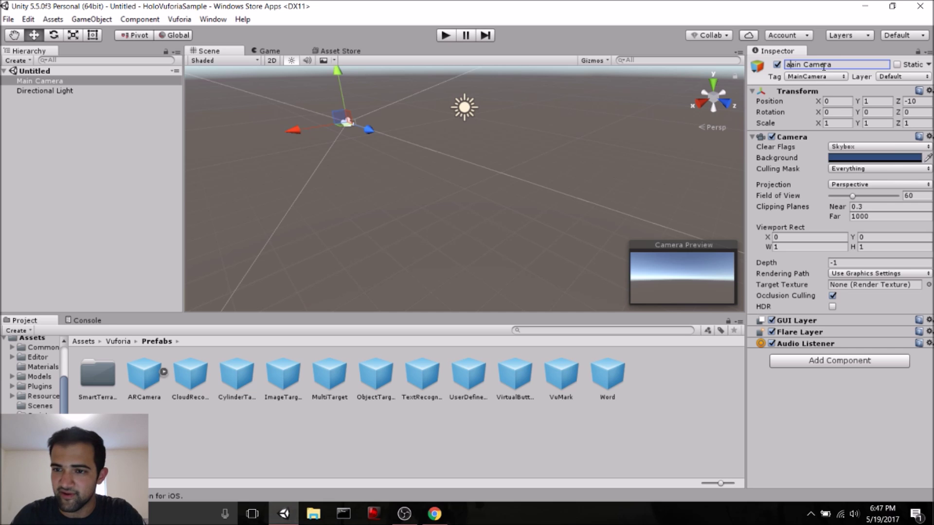
pyautogui.doubleClick(793, 65)
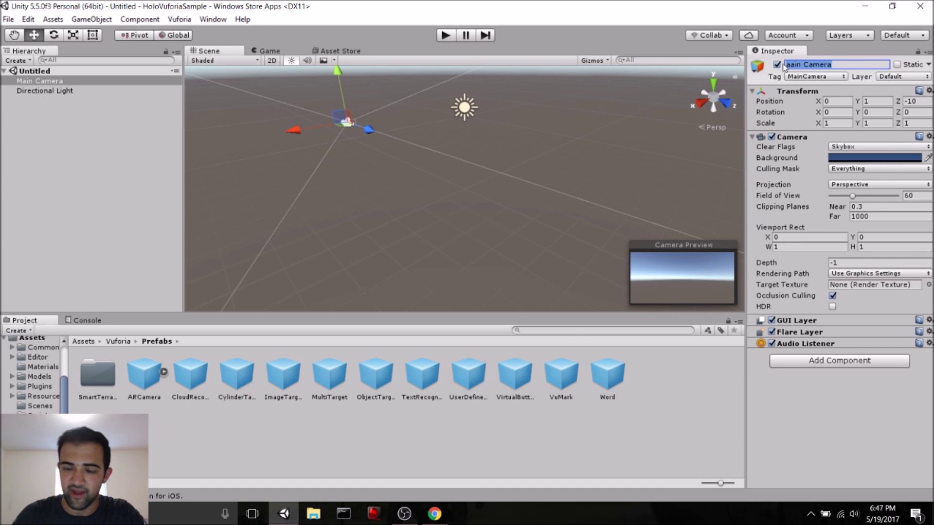
pyautogui.write('Hololens')
pyautogui.press('Return')
pyautogui.click(827, 63)
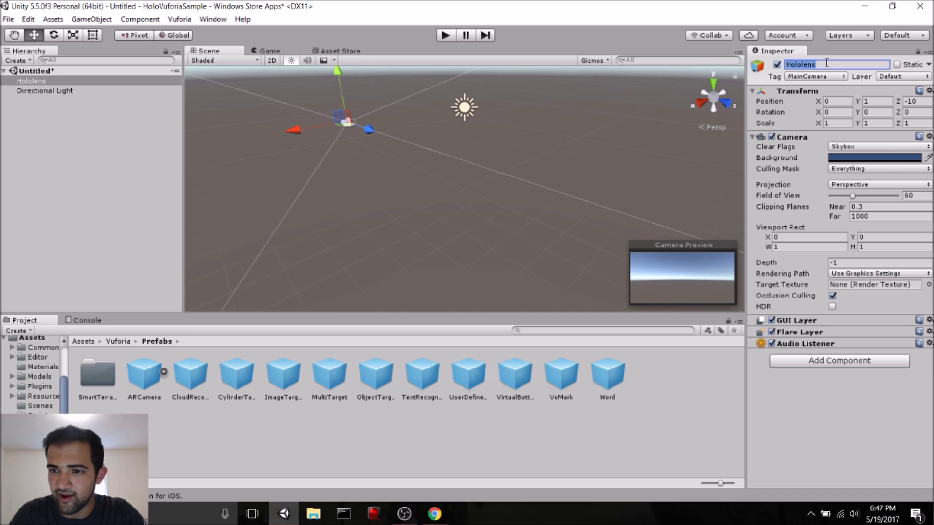
pyautogui.click(827, 64)
pyautogui.write('Came')
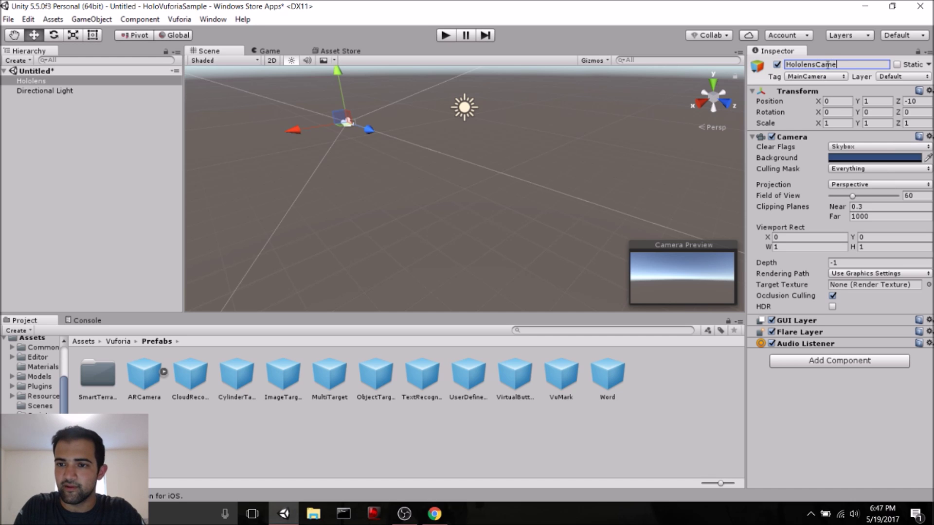
pyautogui.press('Return')
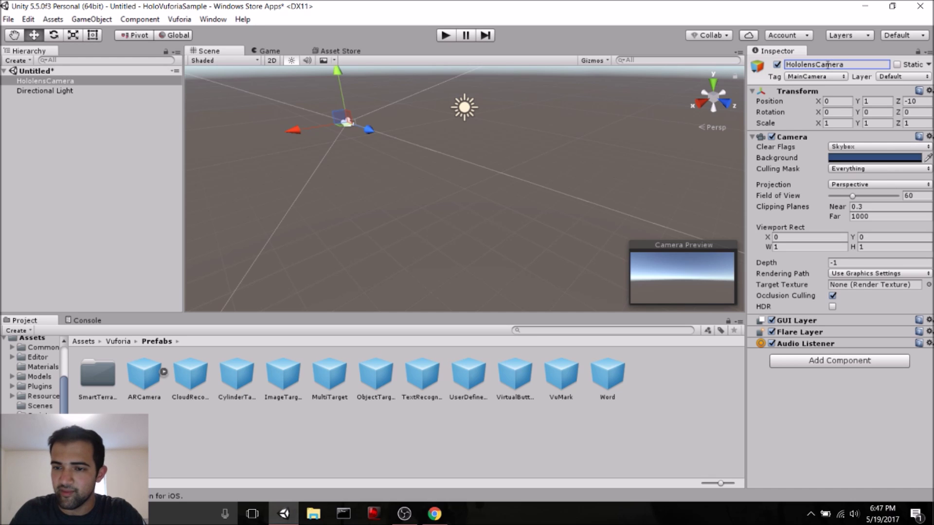
# Step: Set the HololensCamera's clear flags to Solid Color with a black background and its near clipping plane to 0.85
pyautogui.click(870, 146)
pyautogui.click(809, 173)
pyautogui.click(836, 157)
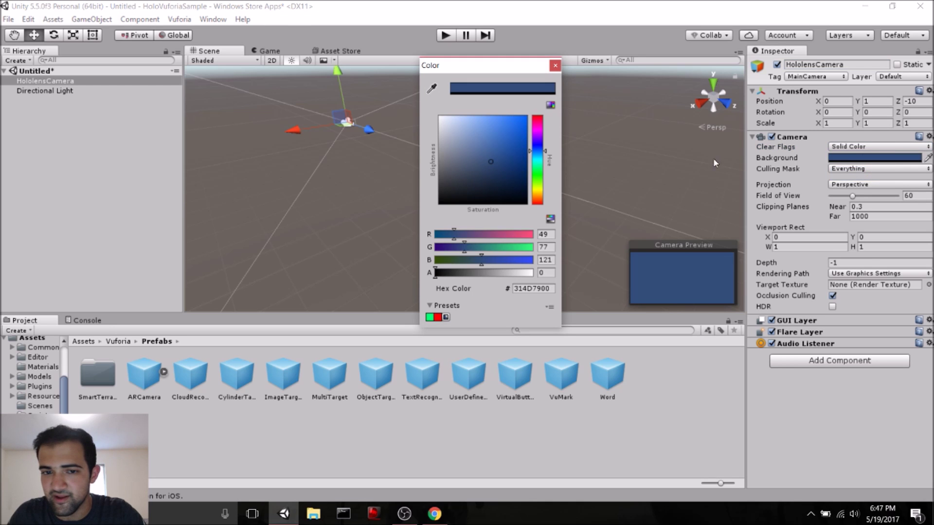
pyautogui.moveTo(496, 188); pyautogui.dragTo(495, 204)
pyautogui.click(555, 65)
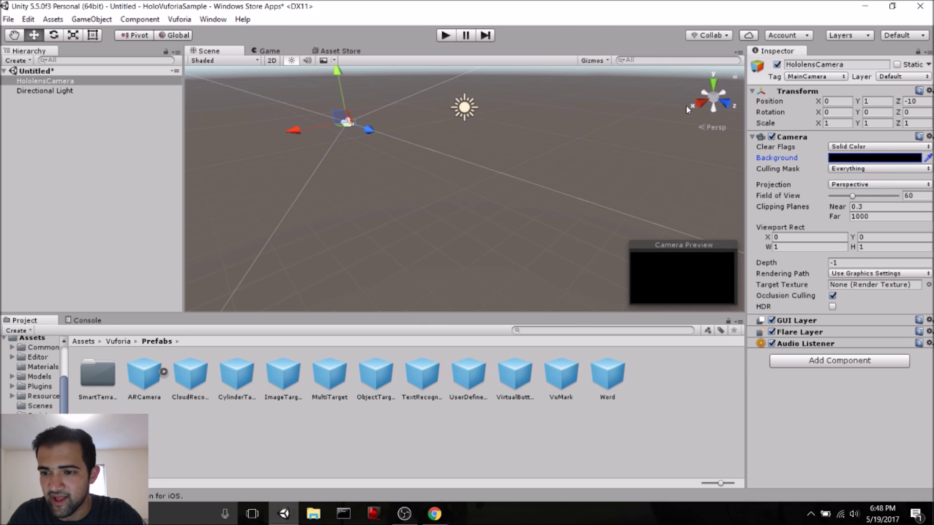
pyautogui.click(859, 206)
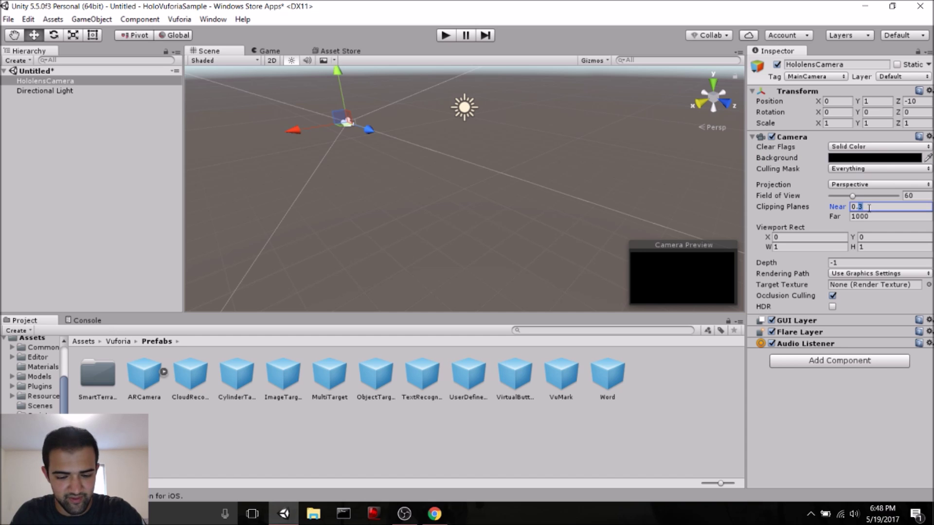
pyautogui.write('0.85')
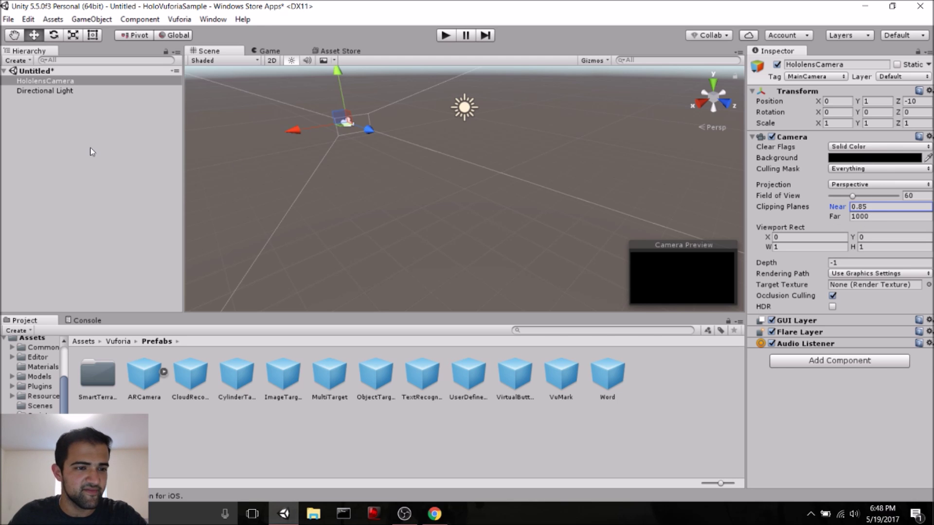
# Step: Save the scene as HoloVuforiaScene in the project's Assets folder
pyautogui.hotkey('ctrl', 's')
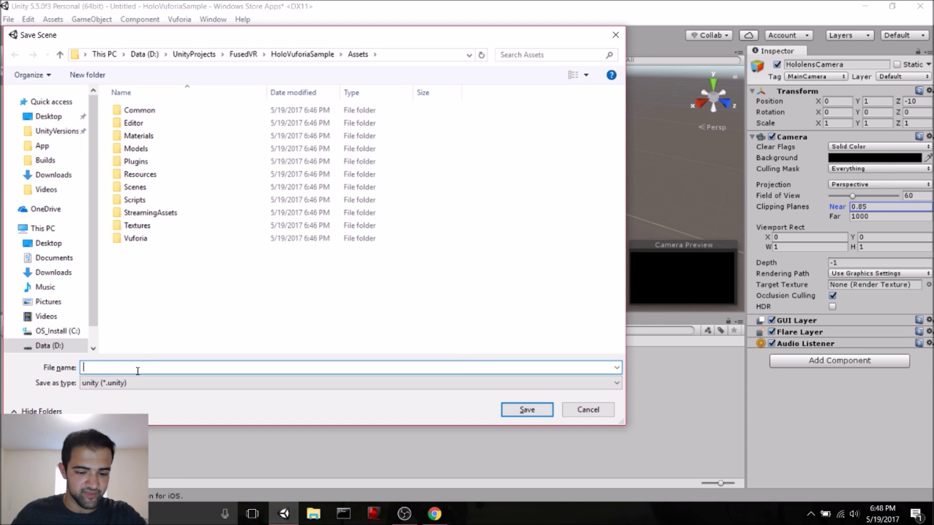
pyautogui.write('HoloVuforiaScene')
pyautogui.press('Return')
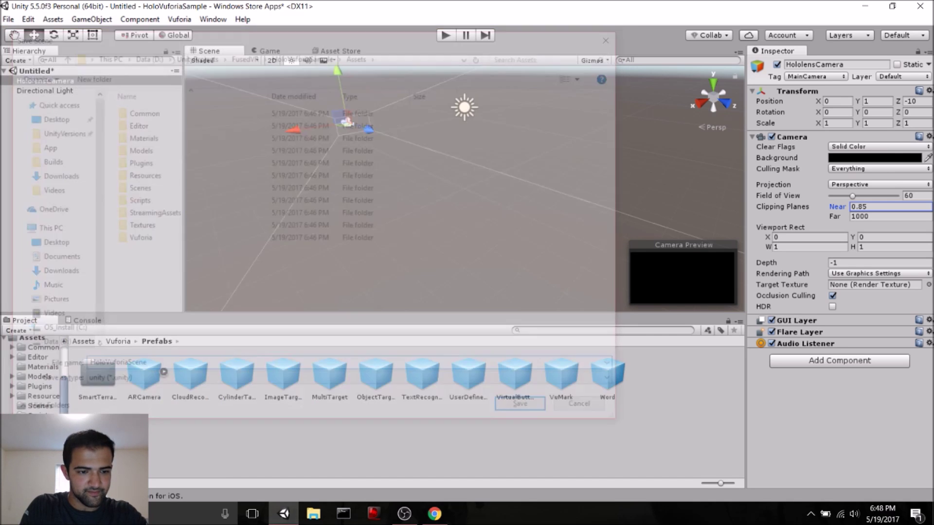
# Step: Add the ARCamera prefab to the scene hierarchy and open its Vuforia configuration in a widened inspector
pyautogui.moveTo(138, 375); pyautogui.dragTo(62, 141)
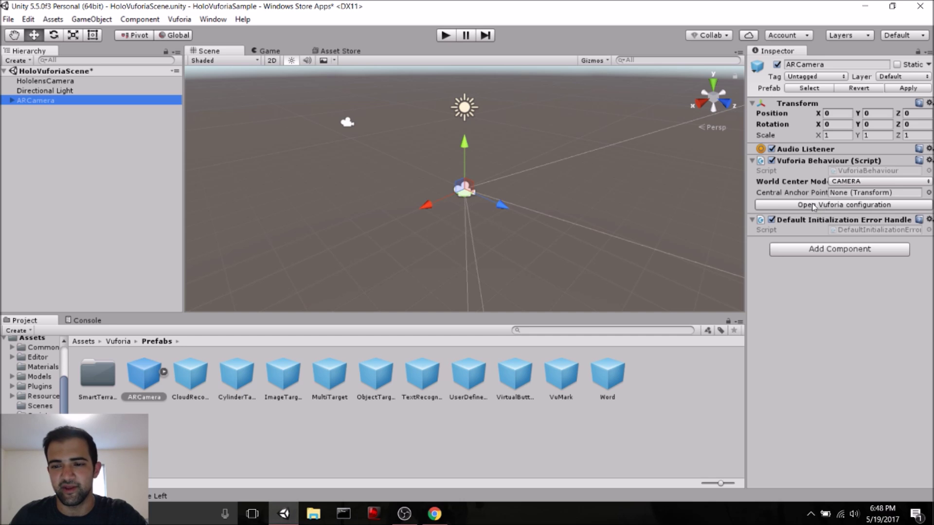
pyautogui.moveTo(54, 100); pyautogui.dragTo(839, 196)
pyautogui.click(827, 205)
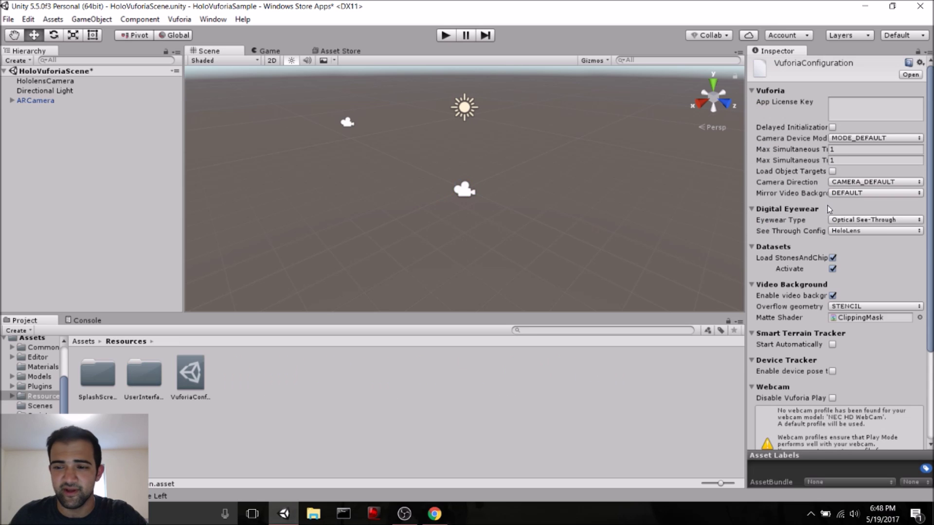
pyautogui.moveTo(743, 202); pyautogui.dragTo(654, 202)
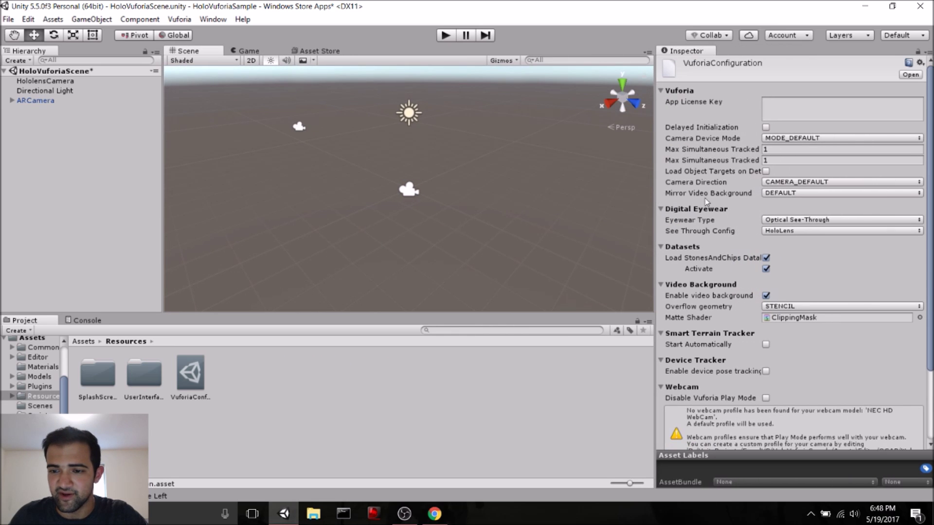
# Step: Copy the HololensImageRecognition license key from the Vuforia License Manager in Chrome and paste it into Unity's App License Key field
pyautogui.click(784, 112)
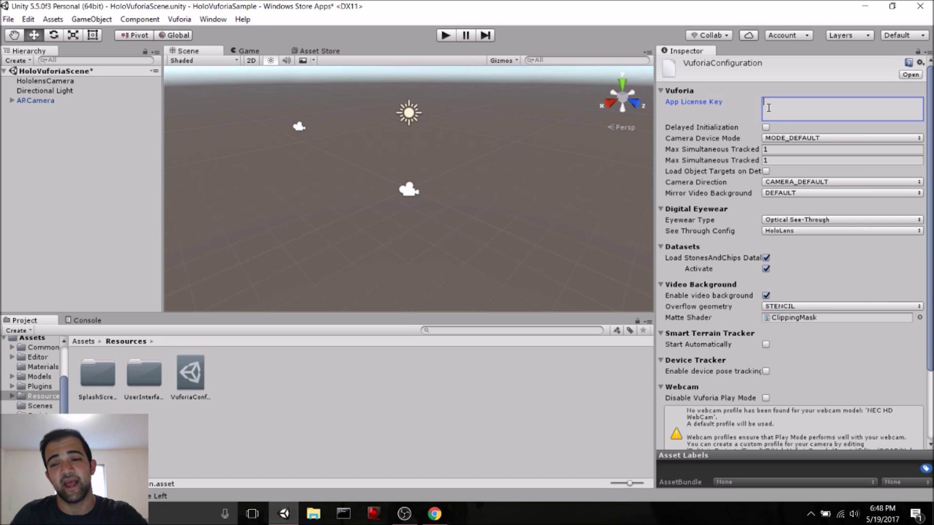
pyautogui.click(434, 514)
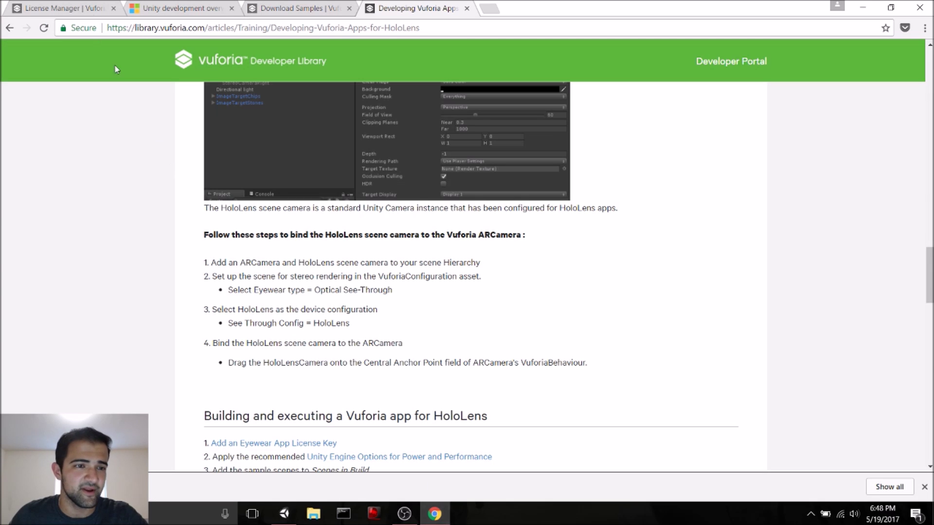
pyautogui.click(74, 6)
pyautogui.moveTo(312, 341); pyautogui.dragTo(292, 295)
pyautogui.click(294, 340)
pyautogui.moveTo(293, 341); pyautogui.dragTo(203, 263)
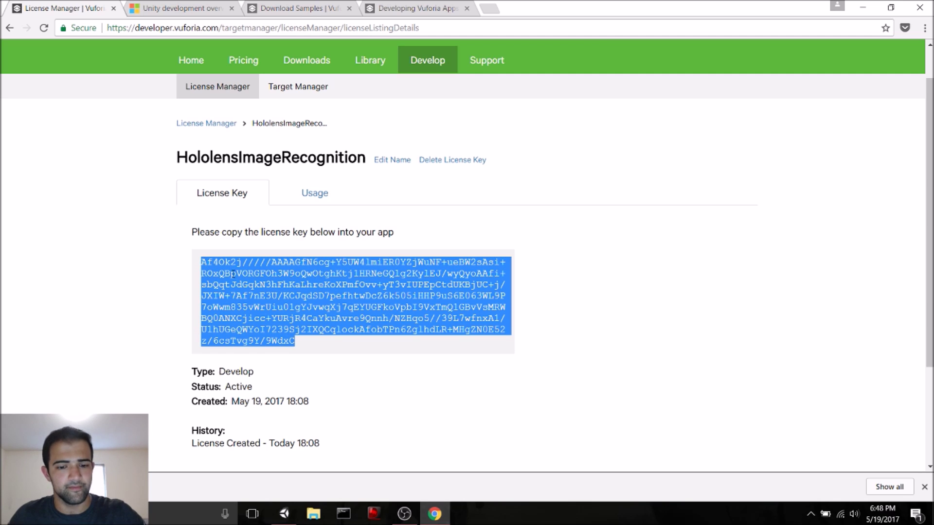
pyautogui.click(284, 514)
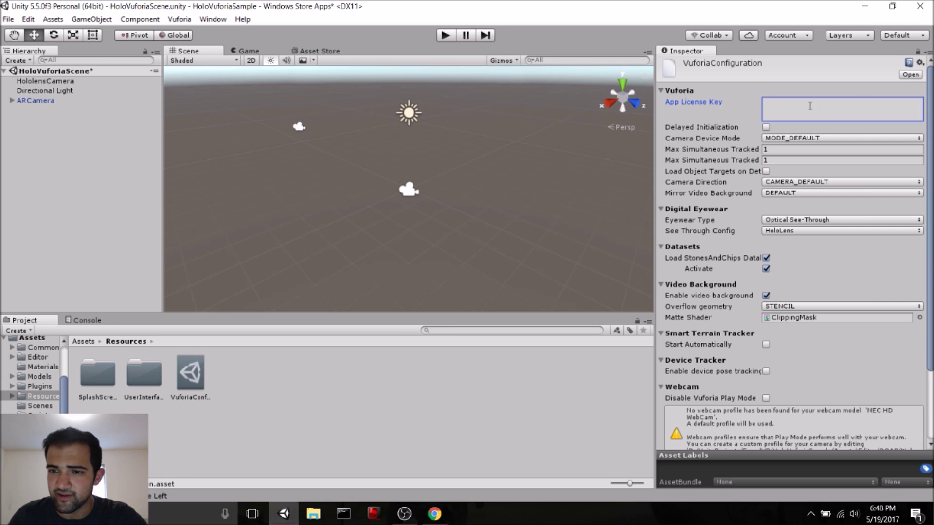
pyautogui.hotkey('ctrl', 'v')
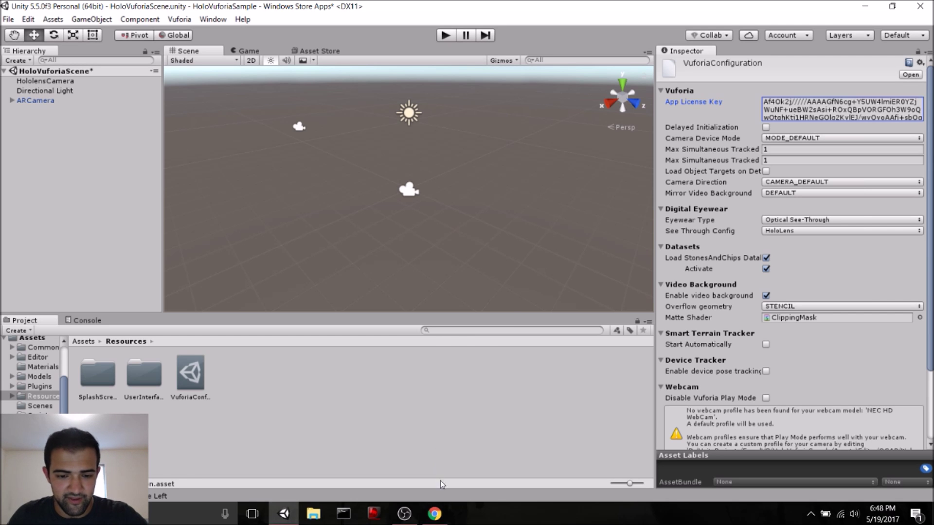
# Step: Consult the Vuforia HoloLens guide in Chrome, and in Unity choose Optical See-Through as Eyewear Type and HoloLens as See Through Config
pyautogui.click(434, 514)
pyautogui.click(416, 8)
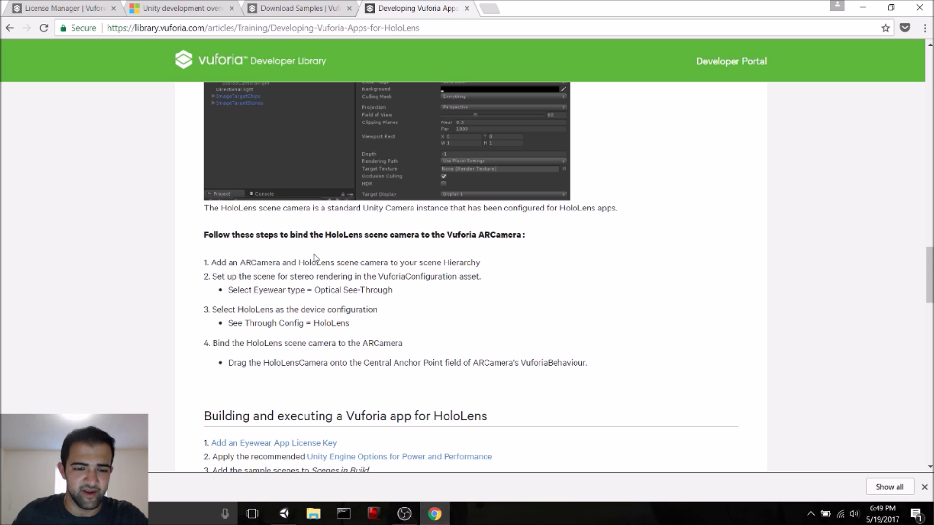
pyautogui.doubleClick(296, 292)
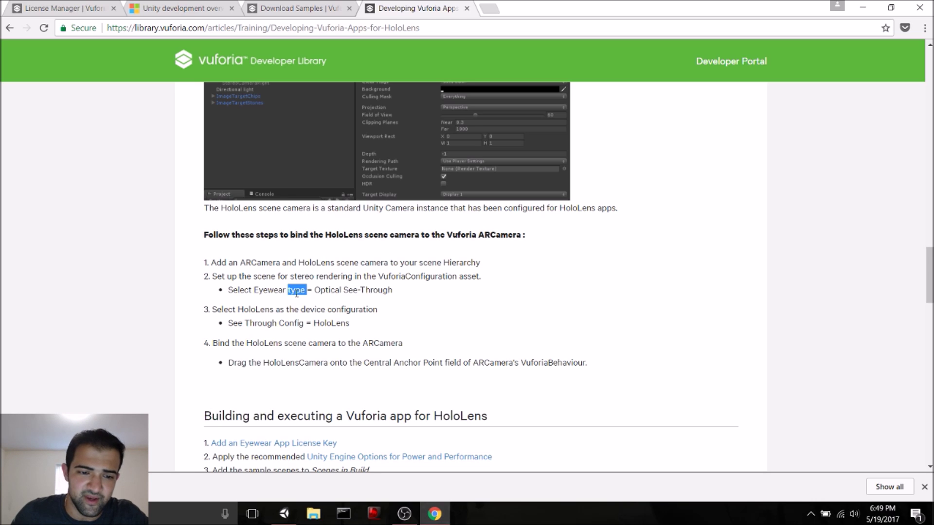
pyautogui.doubleClick(270, 290)
pyautogui.doubleClick(375, 290)
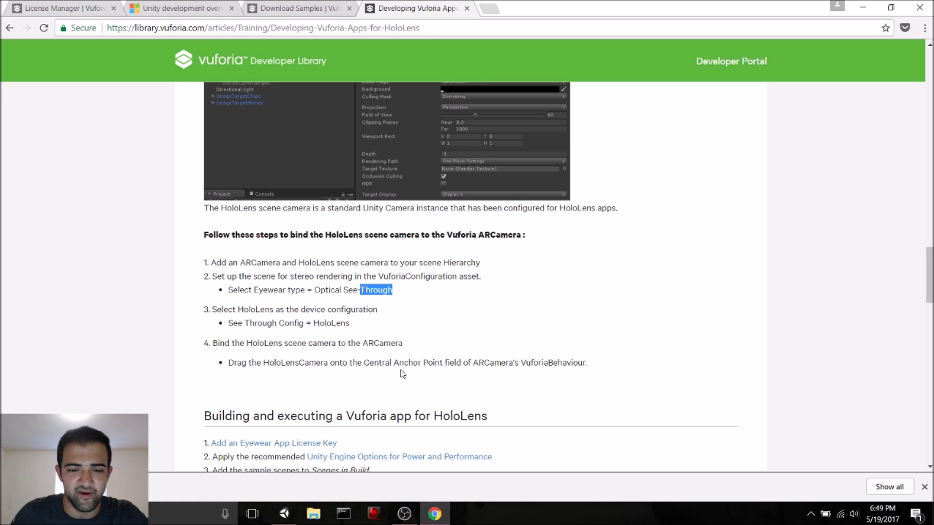
pyautogui.click(285, 514)
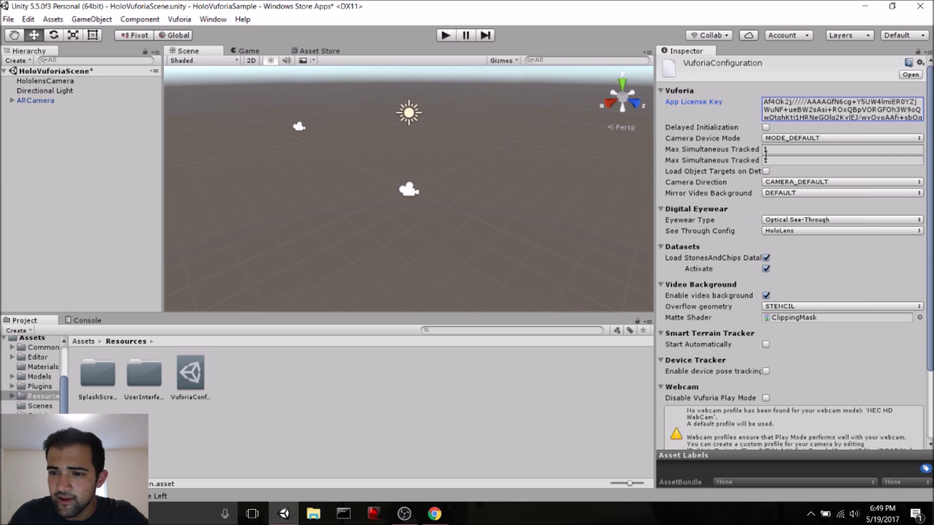
pyautogui.click(780, 138)
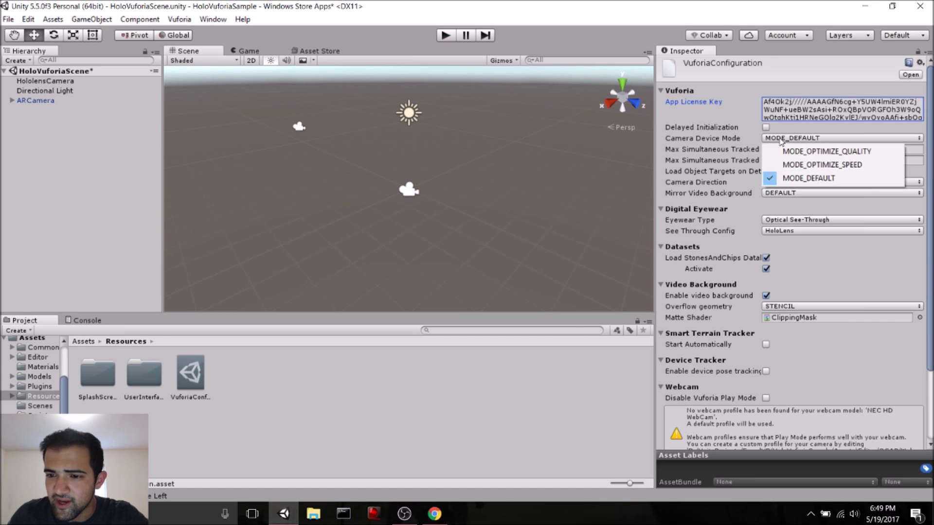
pyautogui.click(692, 193)
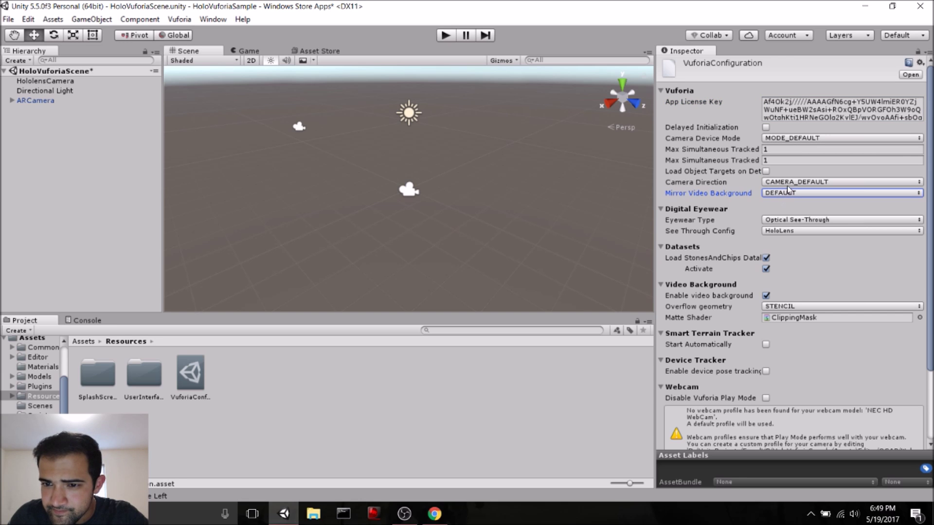
pyautogui.click(784, 223)
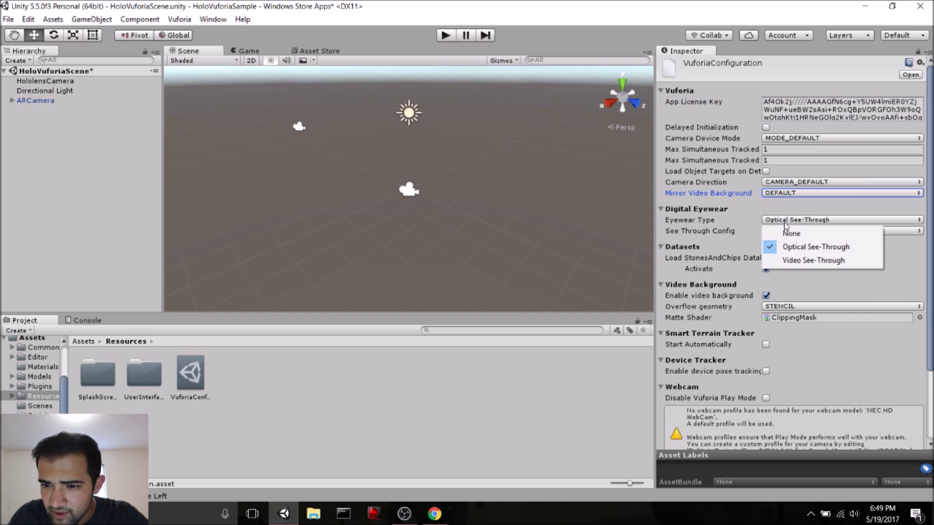
pyautogui.click(795, 248)
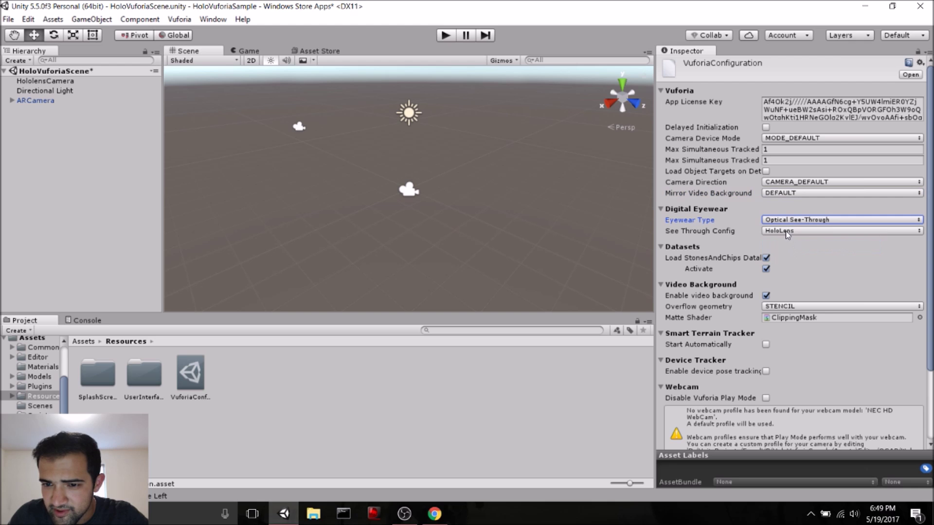
pyautogui.click(787, 232)
pyautogui.click(798, 258)
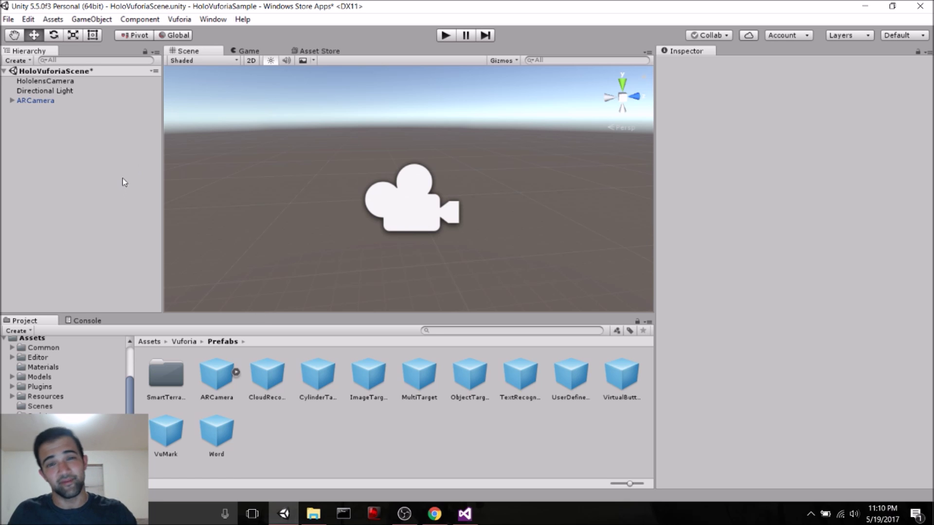
# Step: Review the build settings and the Windows Store player settings, including rendering and virtual reality support
pyautogui.click(10, 20)
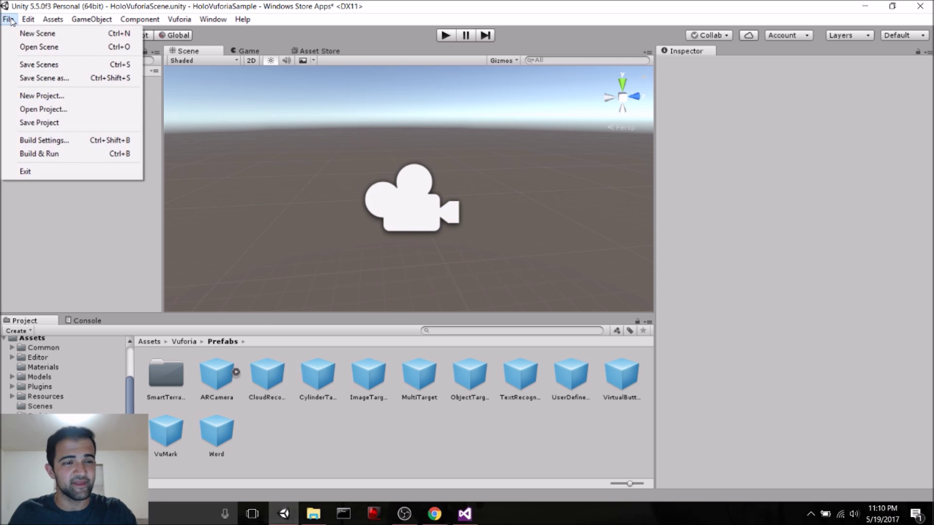
pyautogui.click(43, 140)
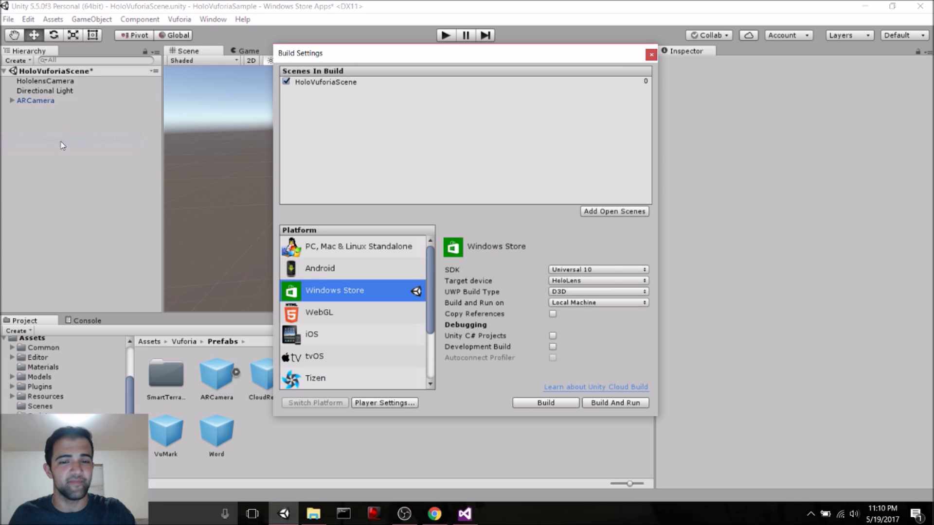
pyautogui.click(400, 404)
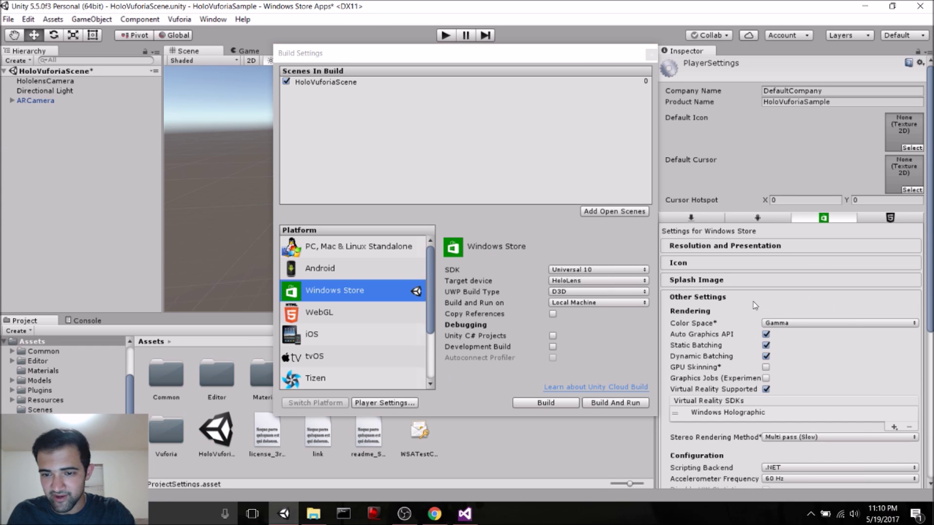
pyautogui.scroll(-2, 719, 300)
pyautogui.scroll(-2, 719, 300)
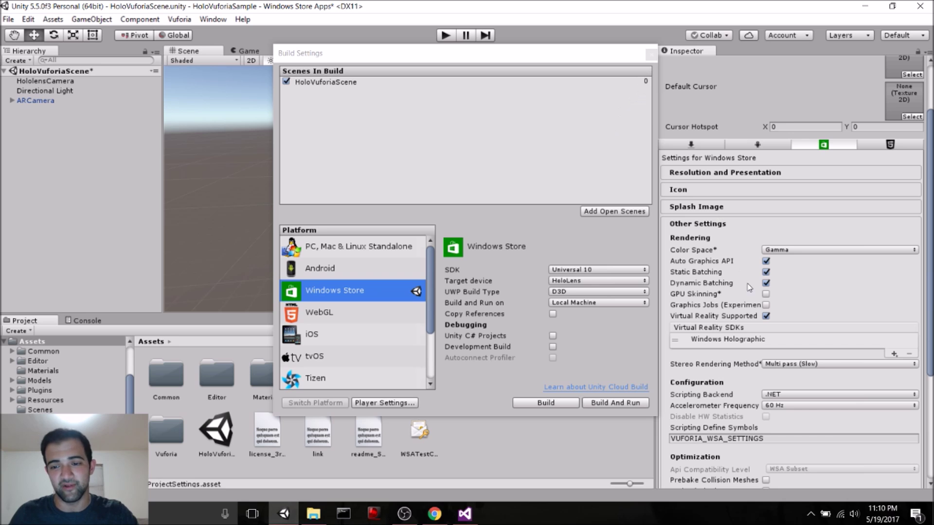
pyautogui.click(651, 57)
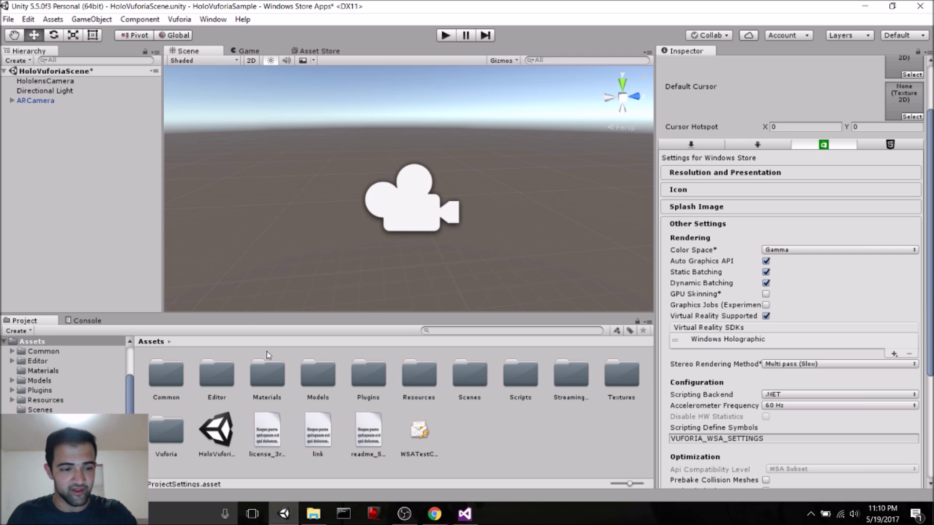
# Step: Add the ImageTarget prefab from the Vuforia Prefabs folder to the scene and enable its Extended Tracking
pyautogui.doubleClick(166, 430)
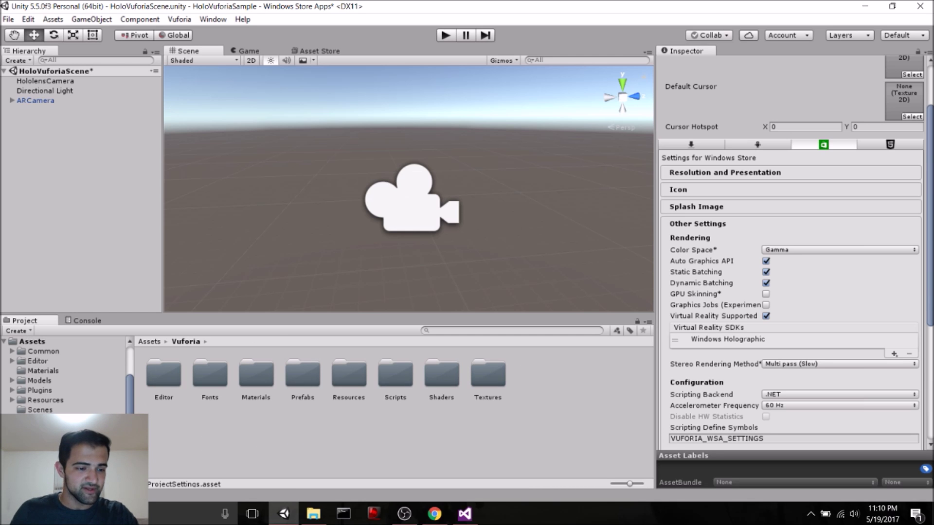
pyautogui.doubleClick(311, 380)
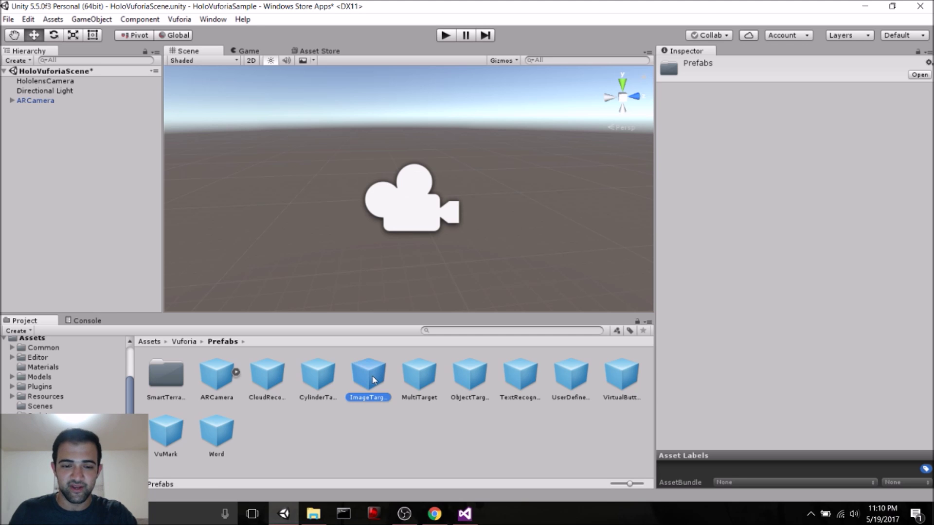
pyautogui.click(373, 380)
pyautogui.moveTo(373, 380); pyautogui.dragTo(57, 151)
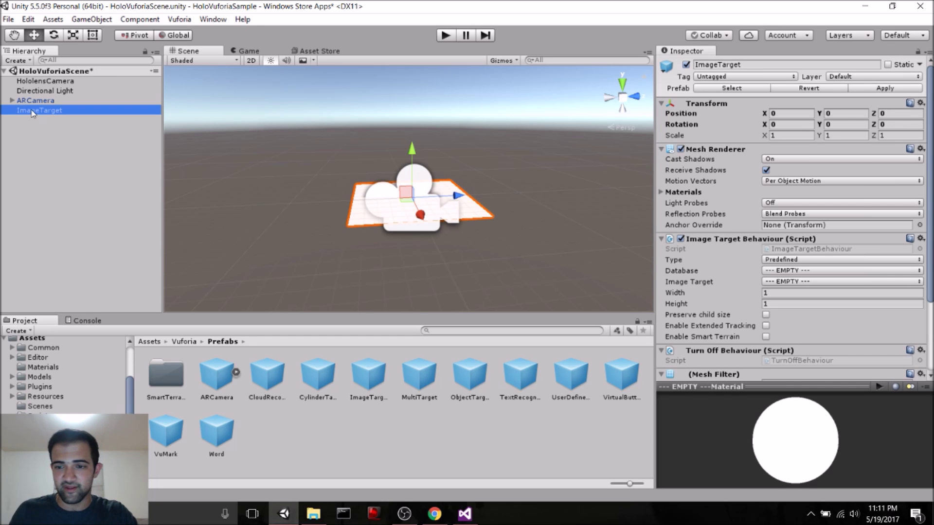
pyautogui.scroll(-3, 779, 233)
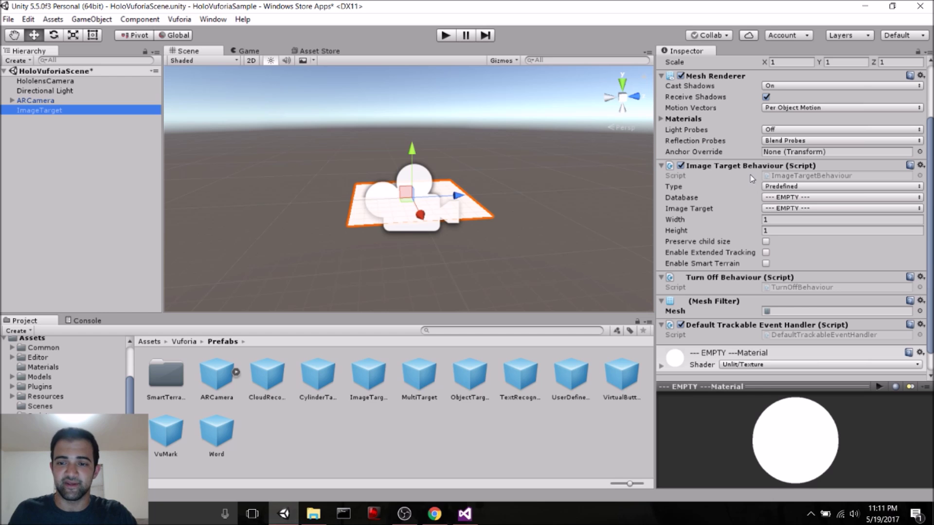
pyautogui.click(766, 253)
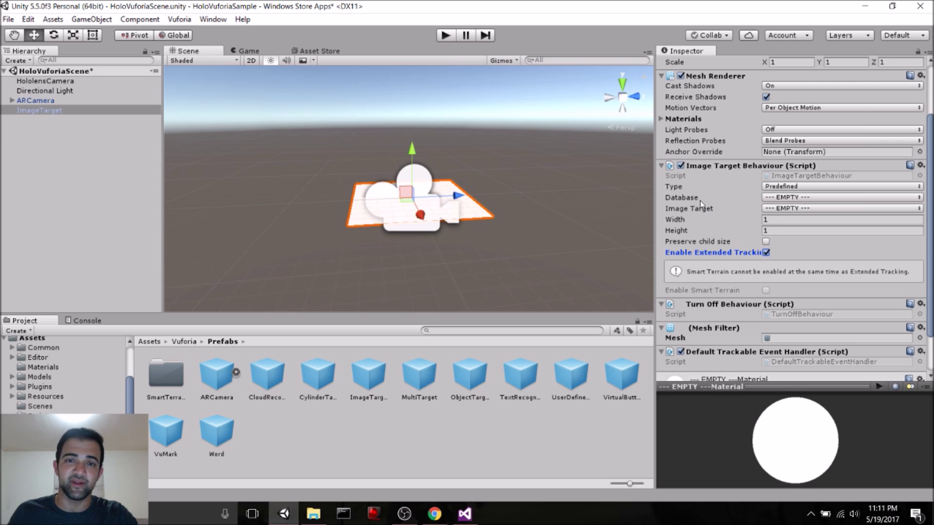
# Step: Switch to Chrome, dismiss the pending PoolYT target form and open the Vuforia Target Manager's database list
pyautogui.click(434, 514)
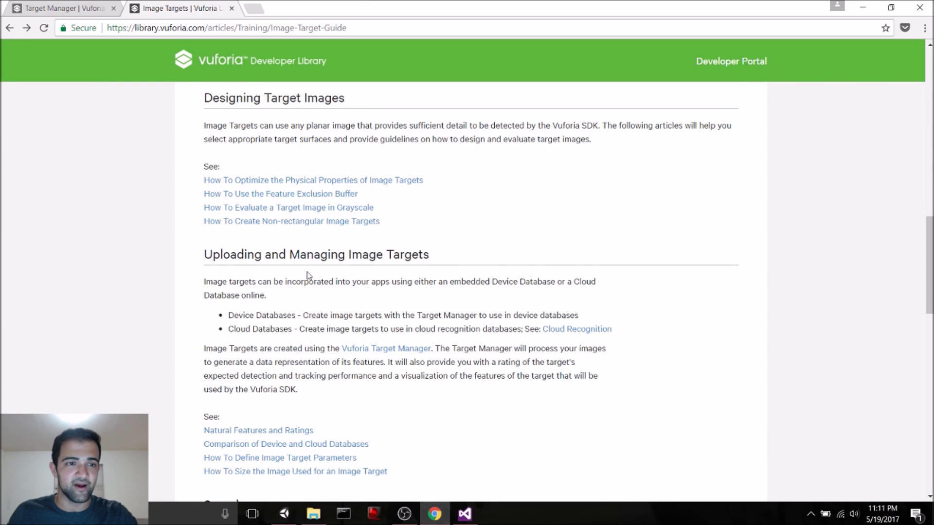
pyautogui.scroll(7, 292, 258)
pyautogui.click(88, 10)
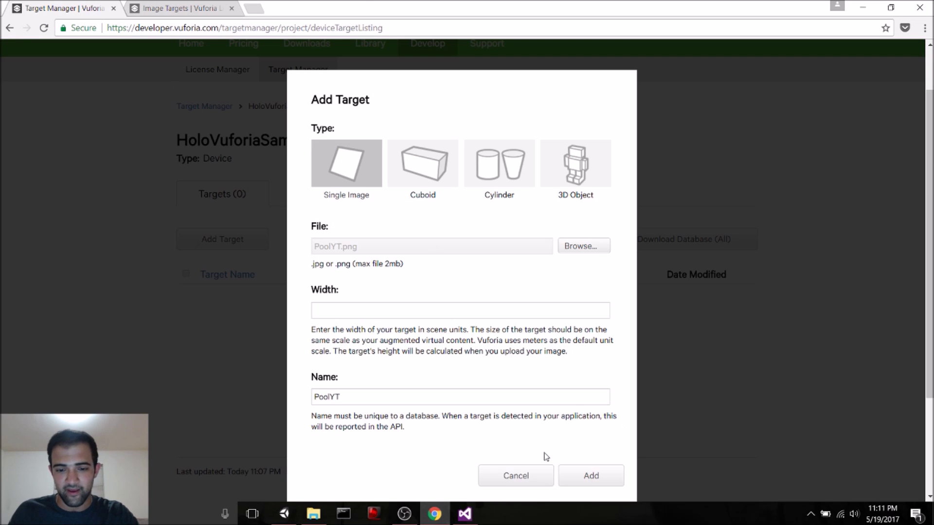
pyautogui.click(537, 476)
pyautogui.scroll(2, 423, 322)
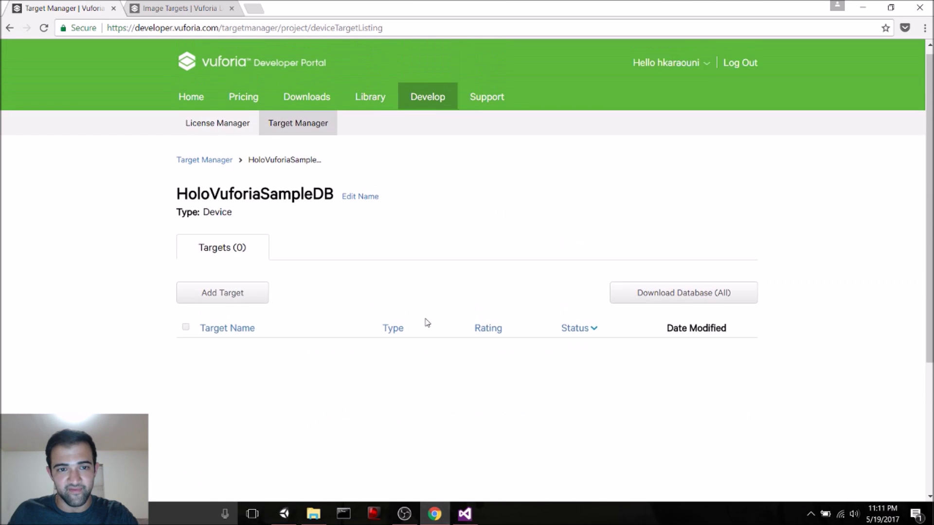
pyautogui.click(441, 111)
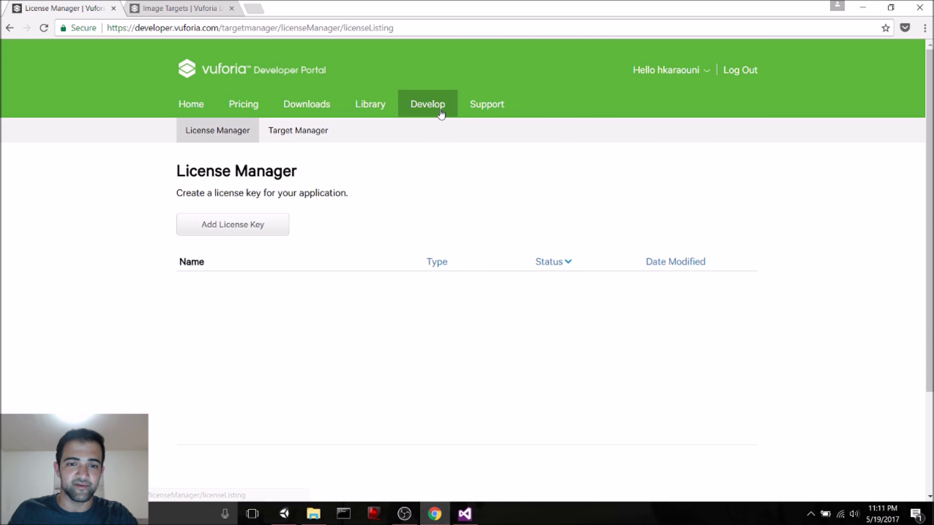
pyautogui.click(312, 141)
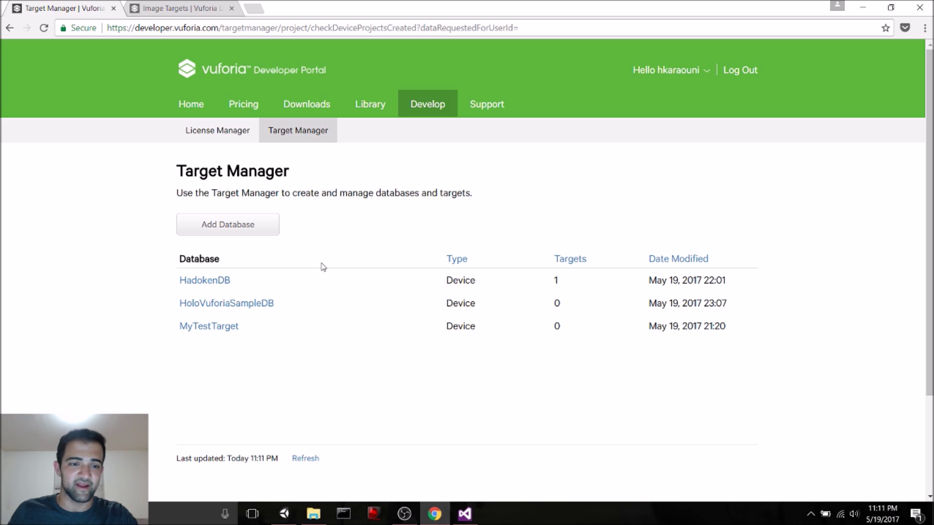
# Step: Create a new target database named SampleDB with the Device type
pyautogui.click(263, 230)
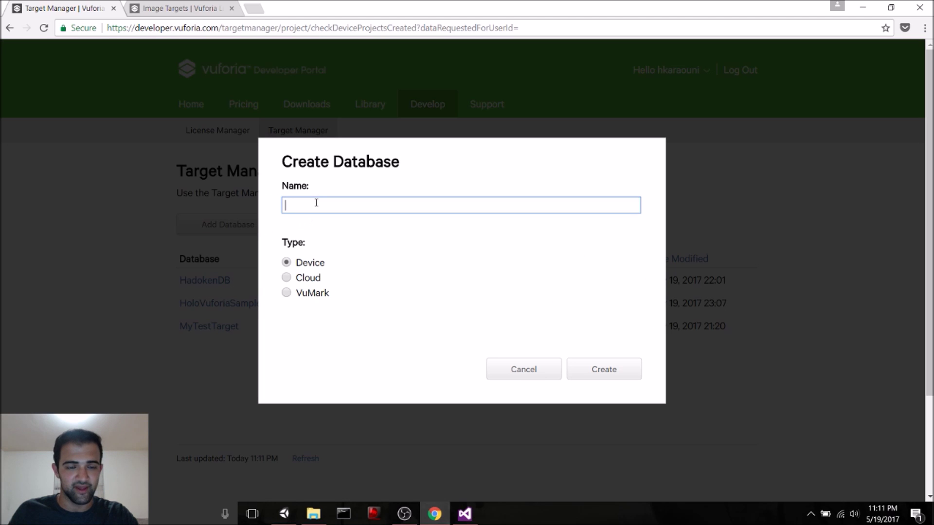
pyautogui.write('sma')
pyautogui.press('BackSpace')
pyautogui.press('BackSpace')
pyautogui.press('BackSpace')
pyautogui.write('Sma')
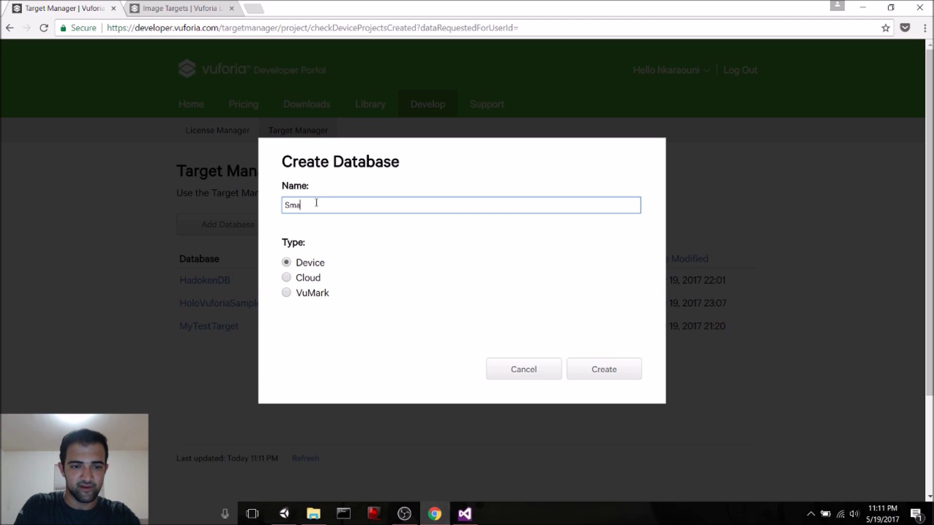
pyautogui.press('BackSpace')
pyautogui.press('BackSpace')
pyautogui.write('ampleDB')
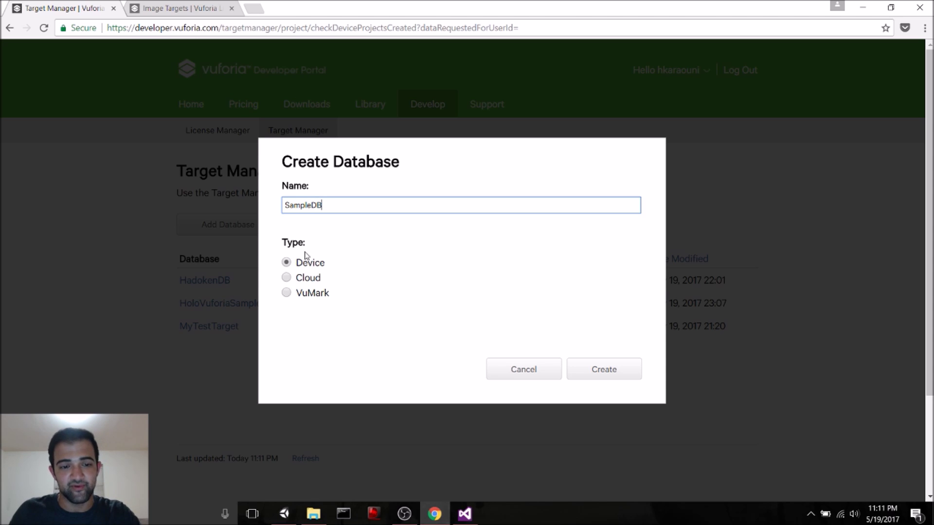
pyautogui.click(287, 263)
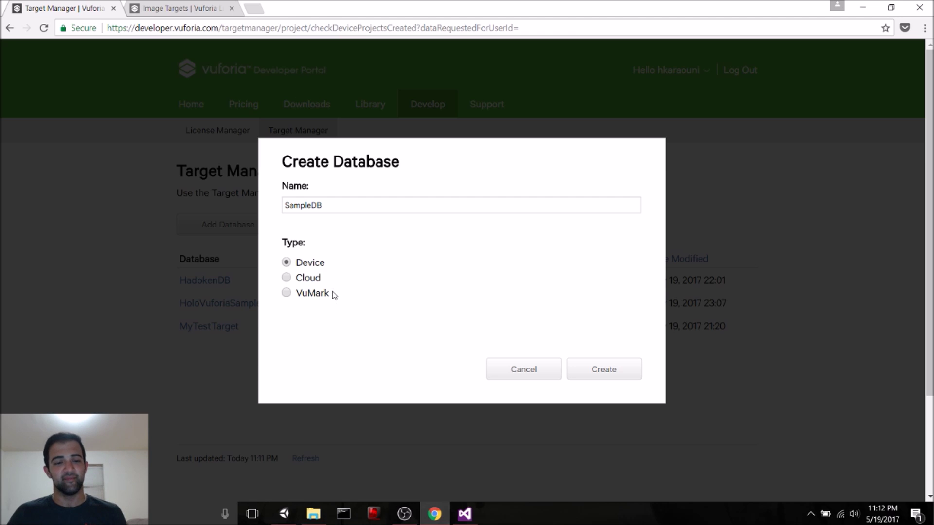
pyautogui.click(582, 370)
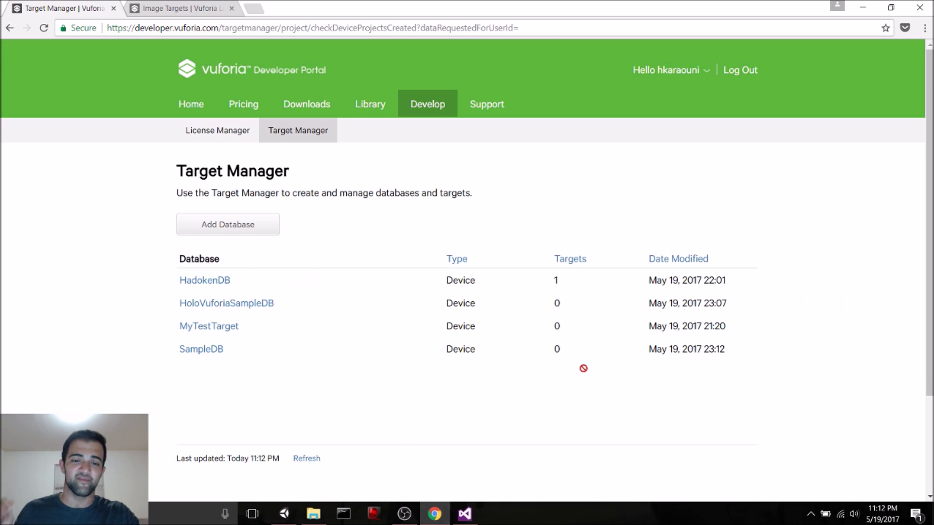
# Step: Add a single image target to SampleDB from PoolYT.png on the Desktop, with a width of 0.25
pyautogui.click(215, 356)
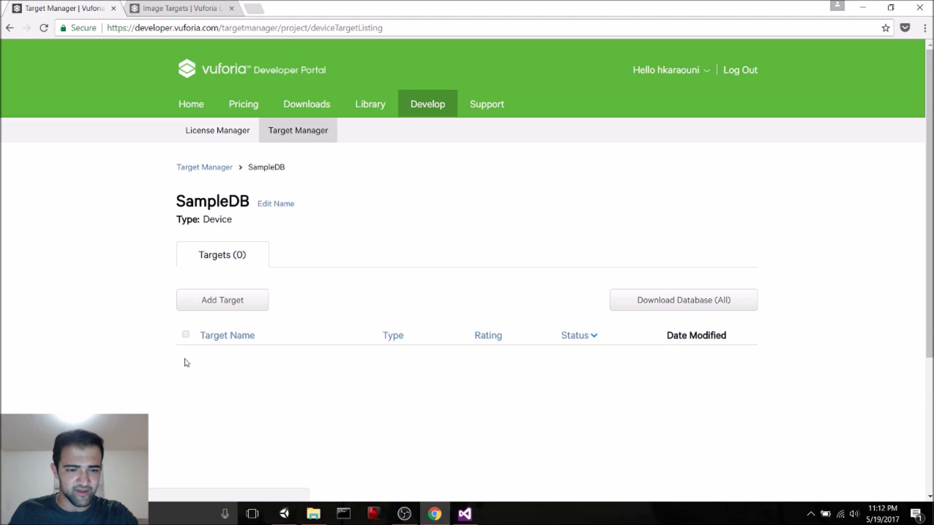
pyautogui.scroll(-3, 139, 334)
pyautogui.scroll(3, 139, 334)
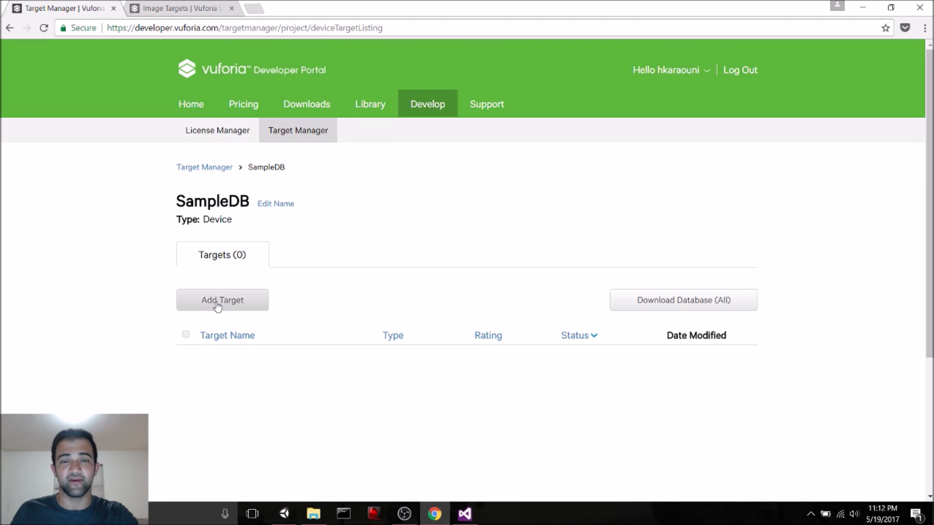
pyautogui.click(218, 305)
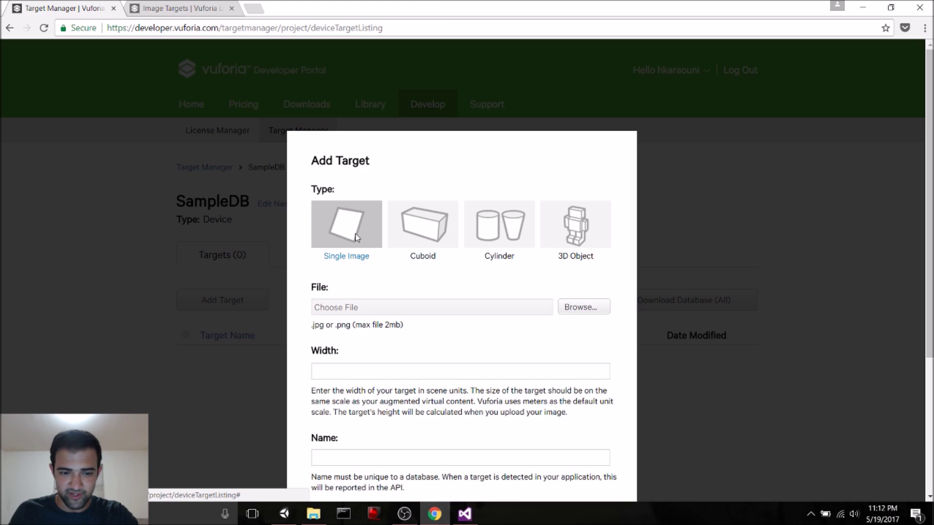
pyautogui.scroll(-3, 357, 238)
pyautogui.click(603, 189)
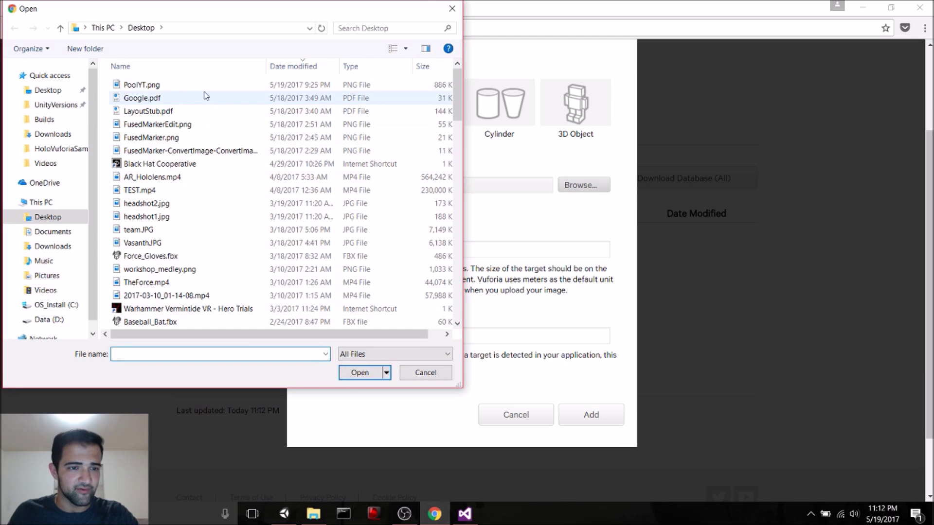
pyautogui.doubleClick(198, 88)
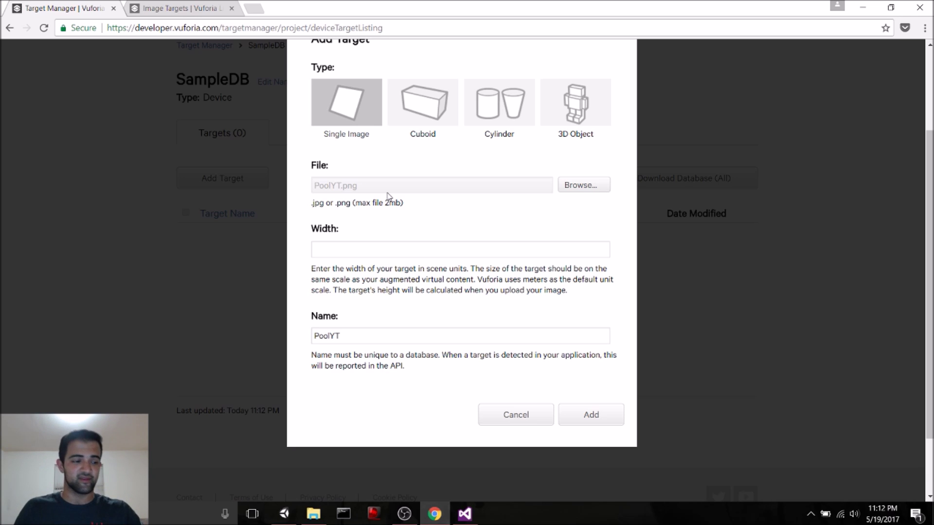
pyautogui.click(377, 251)
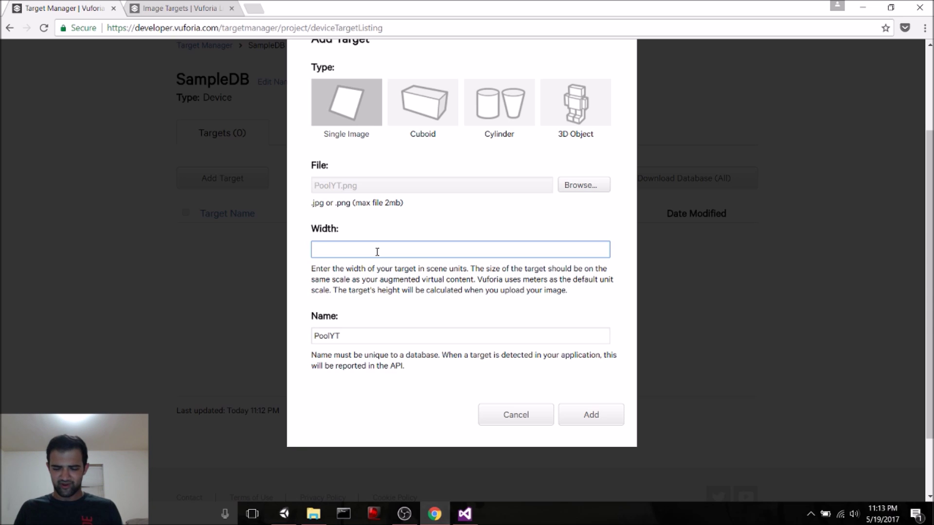
pyautogui.write('0.25')
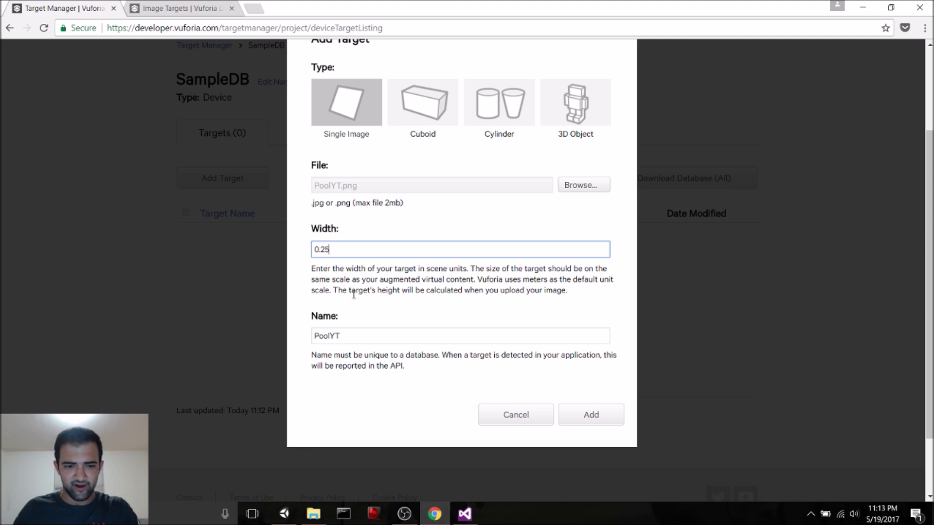
pyautogui.click(606, 415)
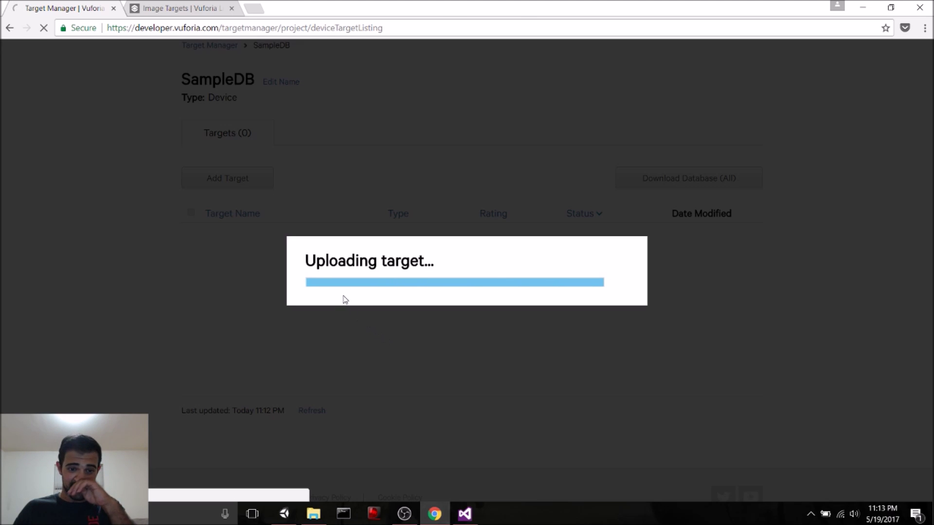
pyautogui.scroll(-3, 365, 271)
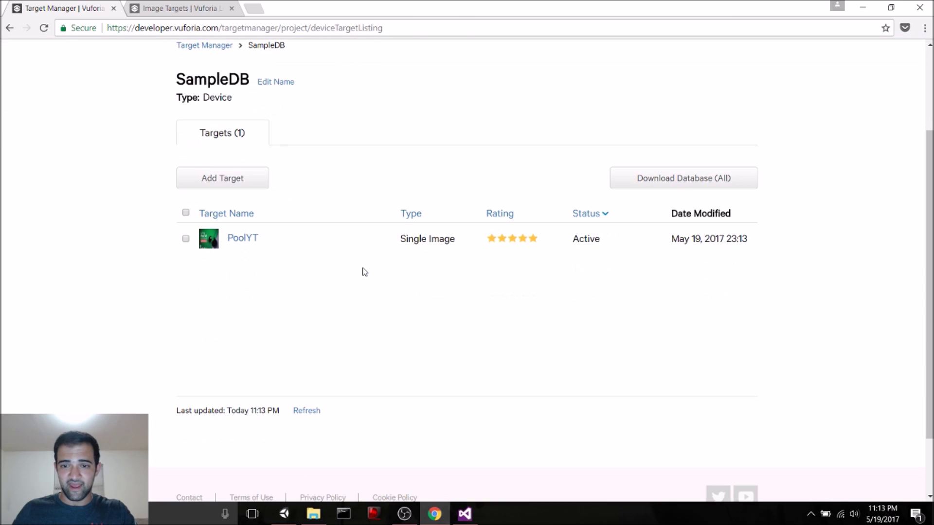
# Step: Download the whole SampleDB database for the Unity Editor platform
pyautogui.click(683, 184)
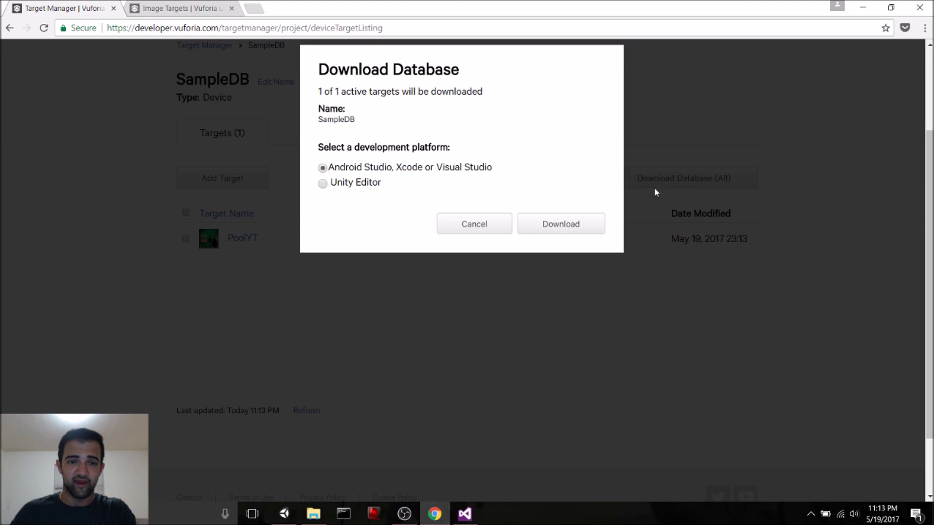
pyautogui.click(323, 184)
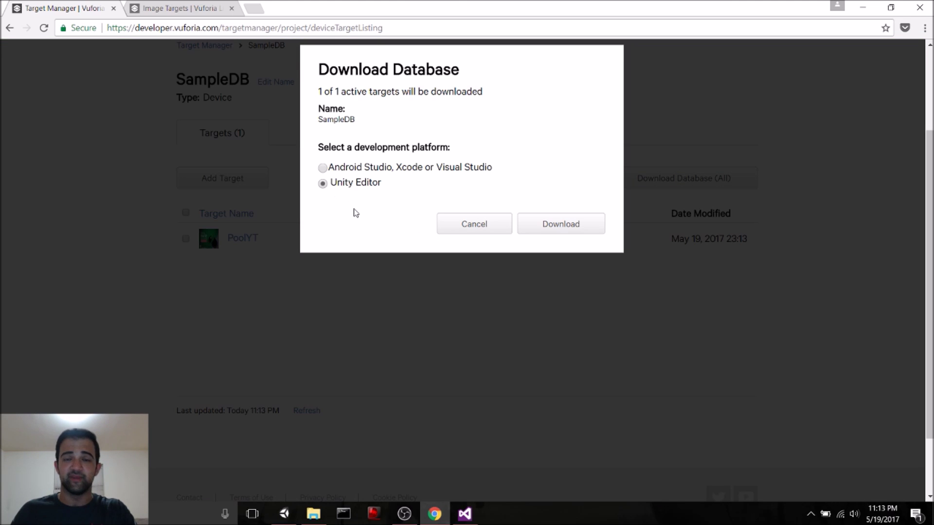
pyautogui.click(574, 227)
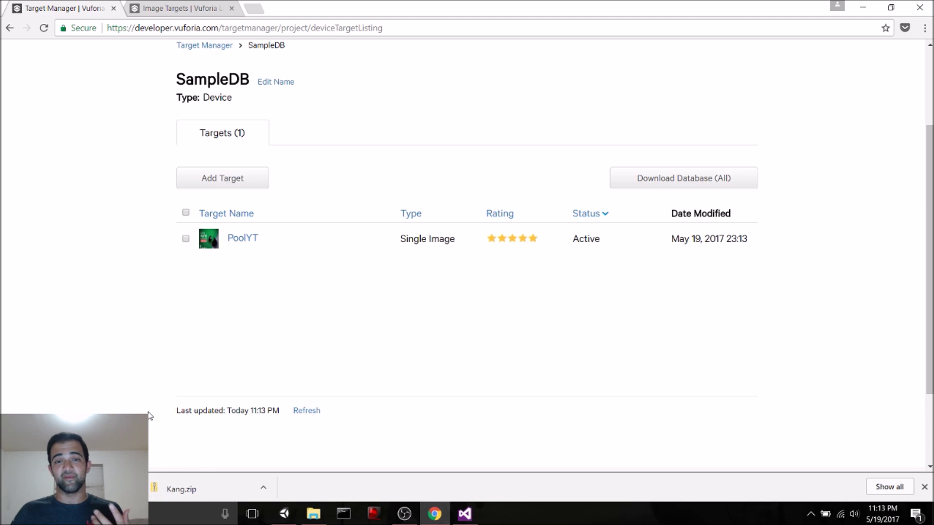
# Step: Switch to Unity and import the custom package SampleDB.unitypackage from the Downloads folder into the project
pyautogui.click(284, 513)
pyautogui.click(234, 185)
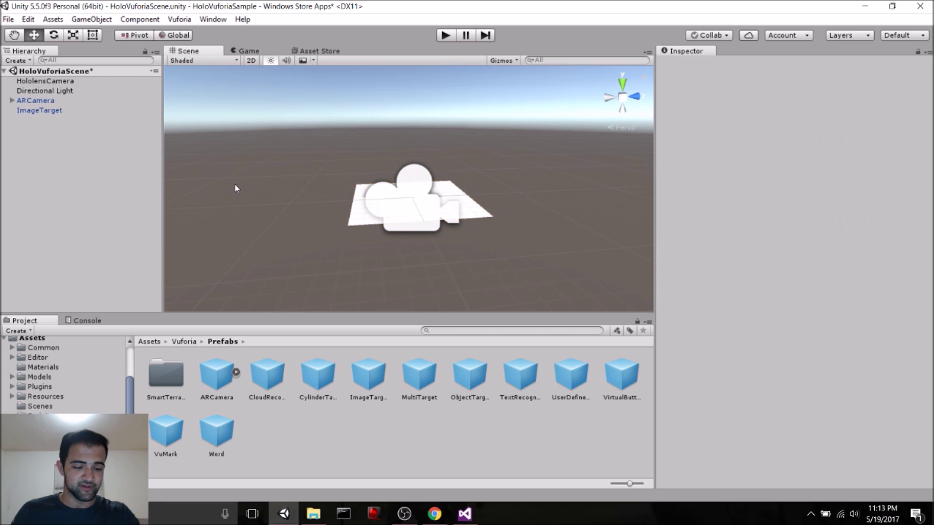
pyautogui.click(60, 20)
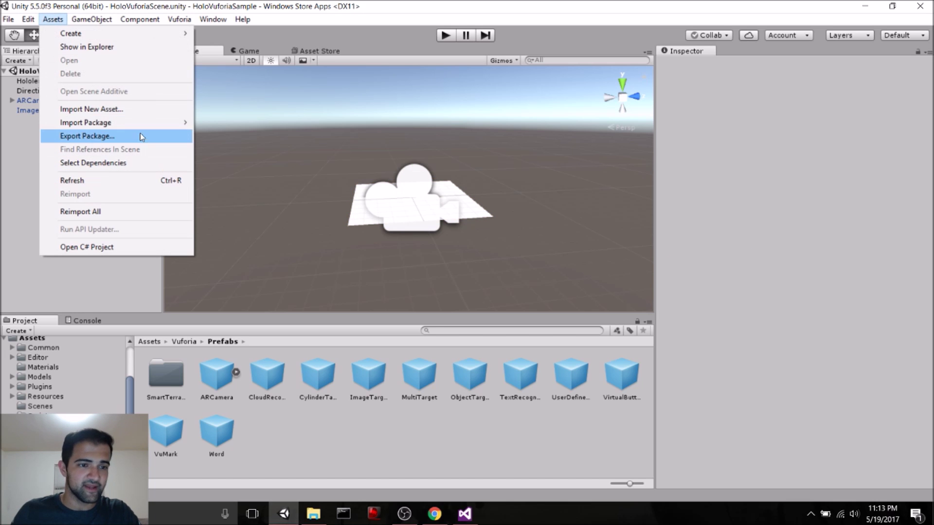
pyautogui.moveTo(144, 130)
pyautogui.click(228, 122)
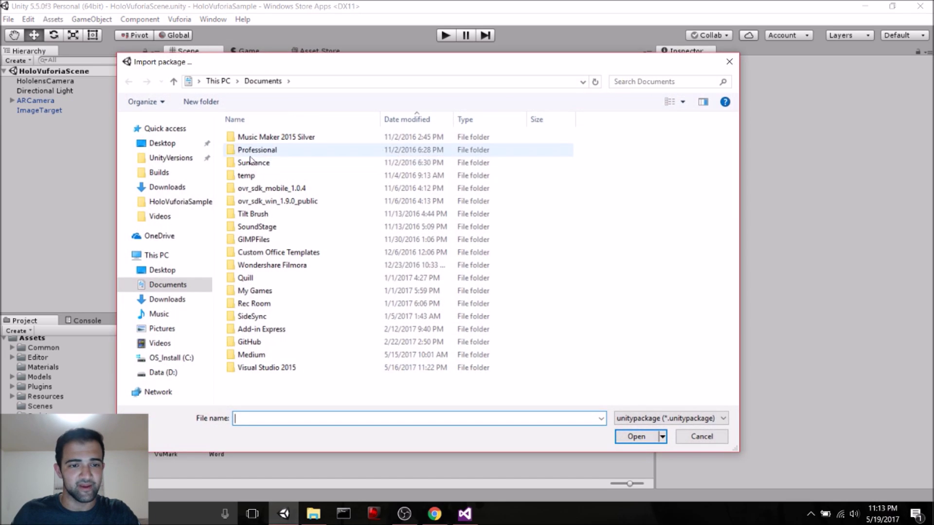
pyautogui.click(175, 299)
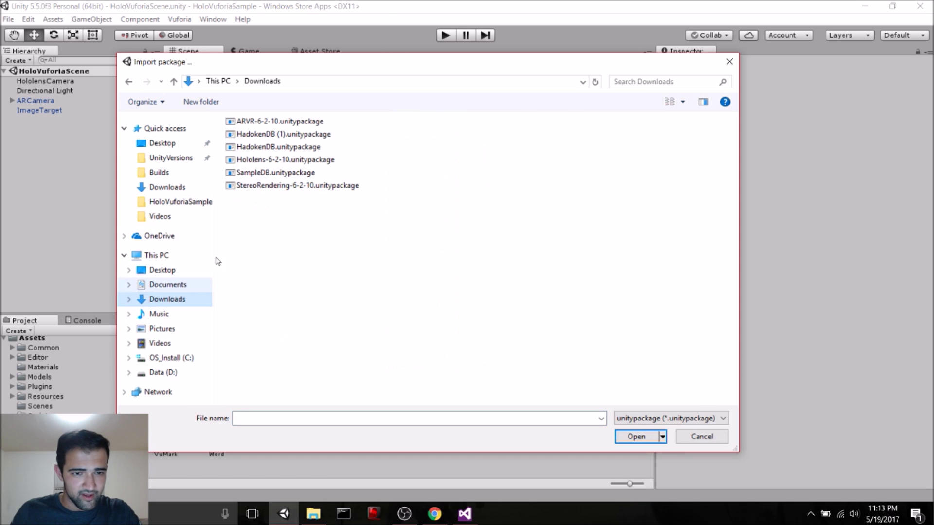
pyautogui.click(290, 174)
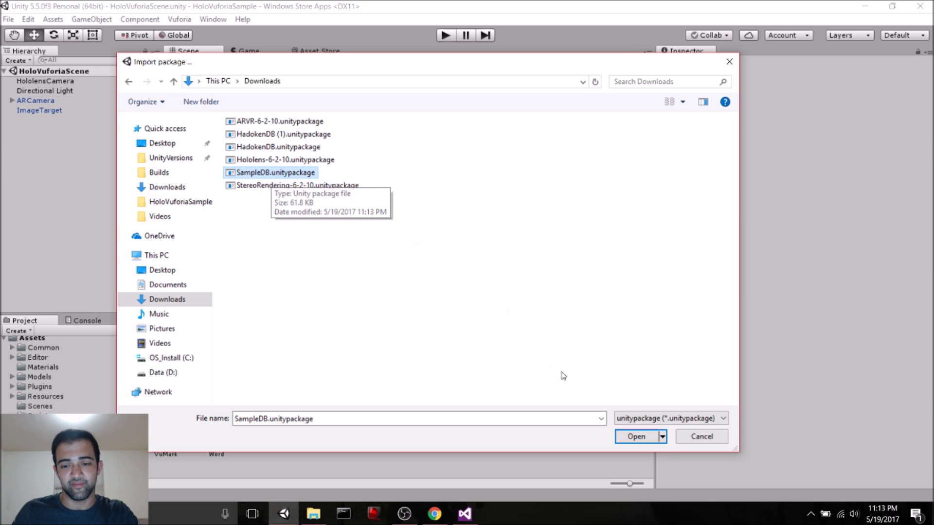
pyautogui.doubleClick(292, 173)
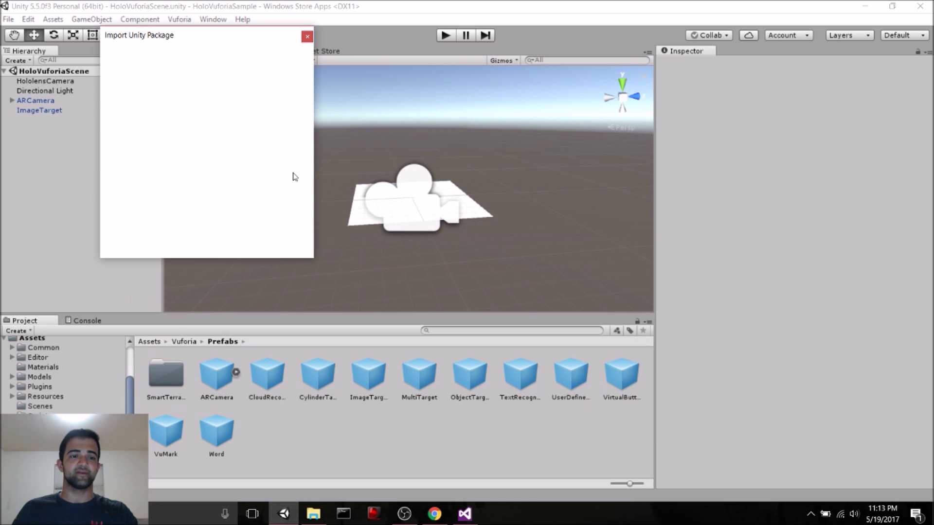
pyautogui.click(289, 247)
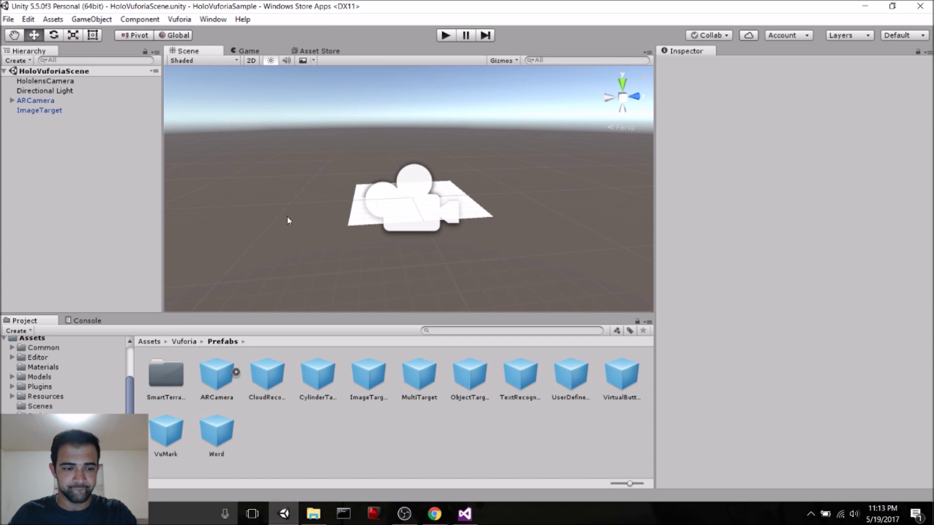
# Step: Set the ImageTarget object's Database to SampleDB and inspect the resized target plane in the scene
pyautogui.click(53, 111)
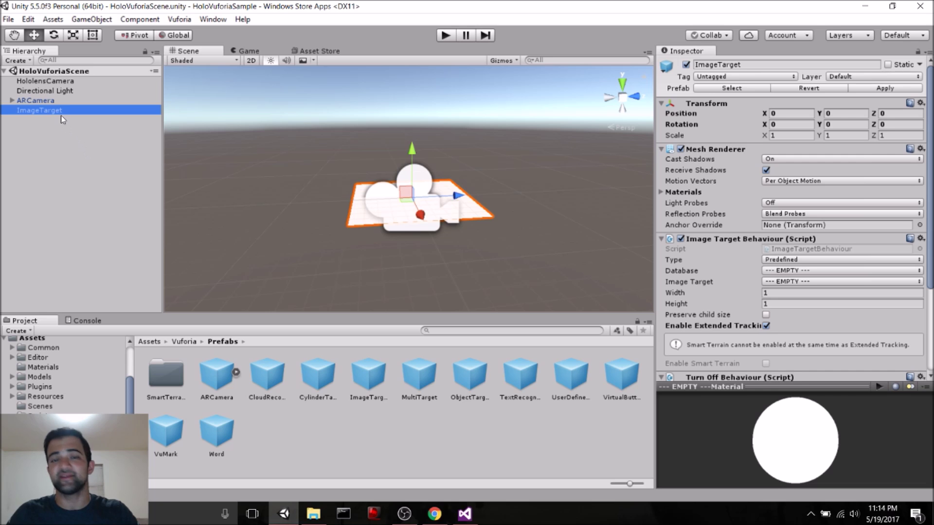
pyautogui.click(799, 272)
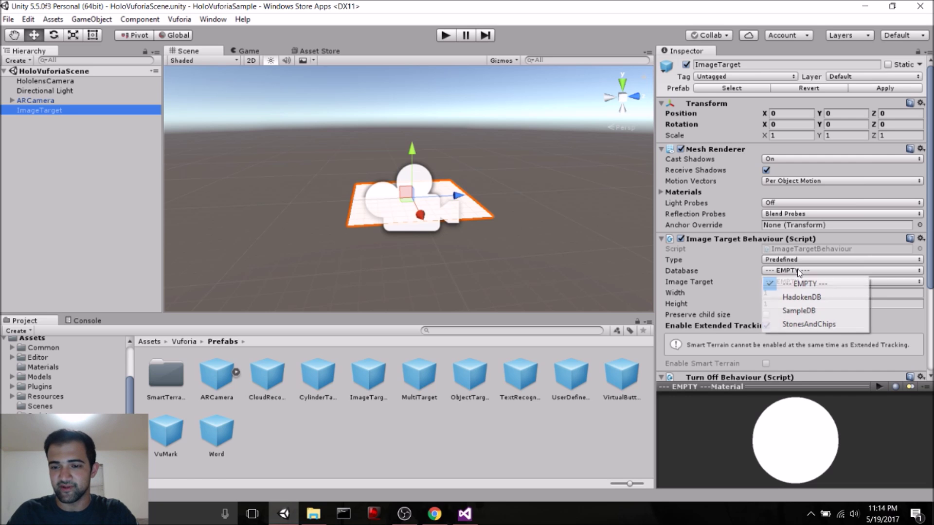
pyautogui.click(799, 310)
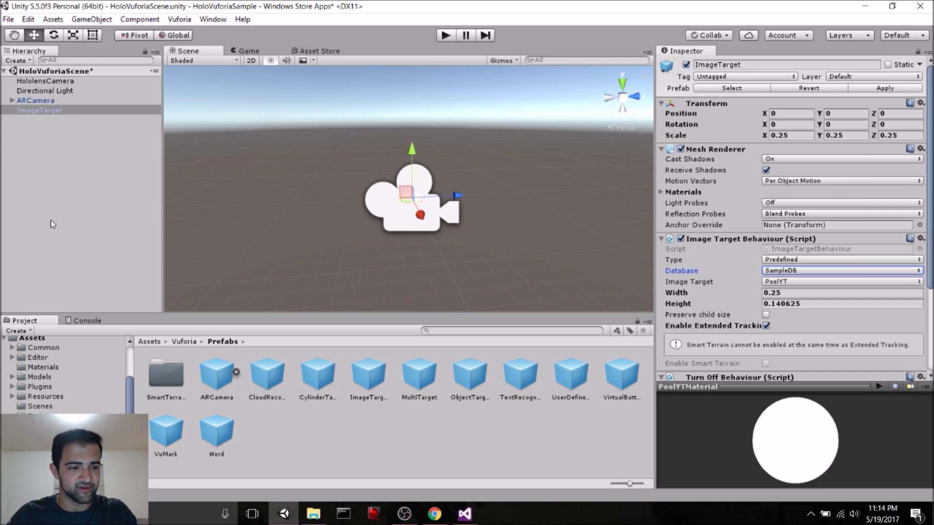
pyautogui.press('f')
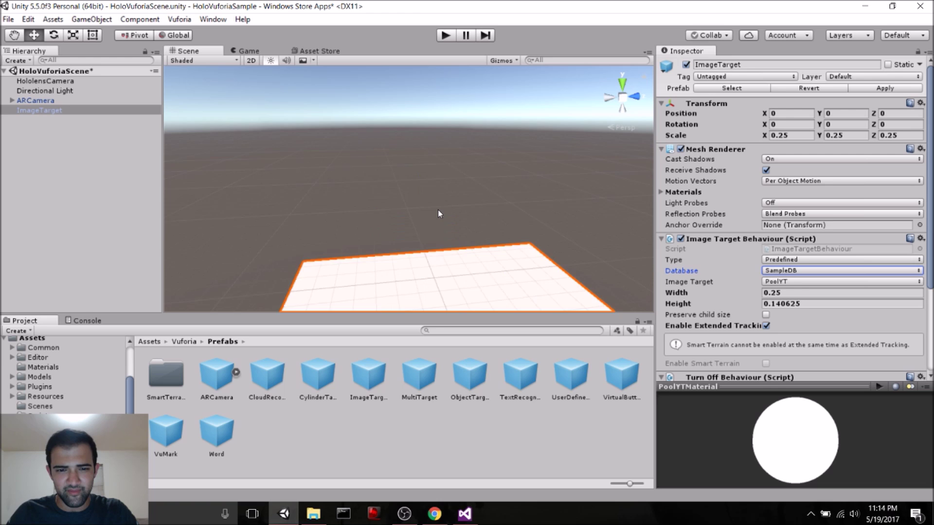
pyautogui.moveTo(335, 212); pyautogui.dragTo(365, 262, button='right')
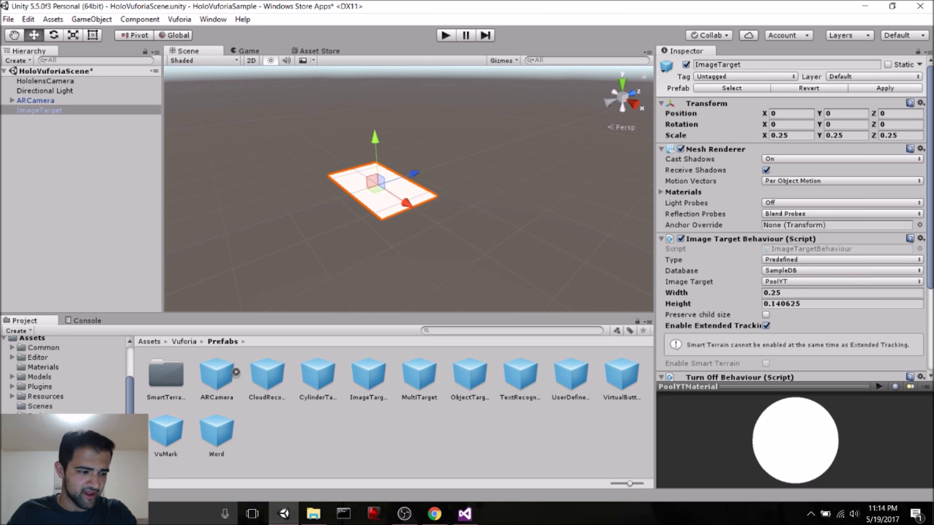
pyautogui.scroll(2, 63, 374)
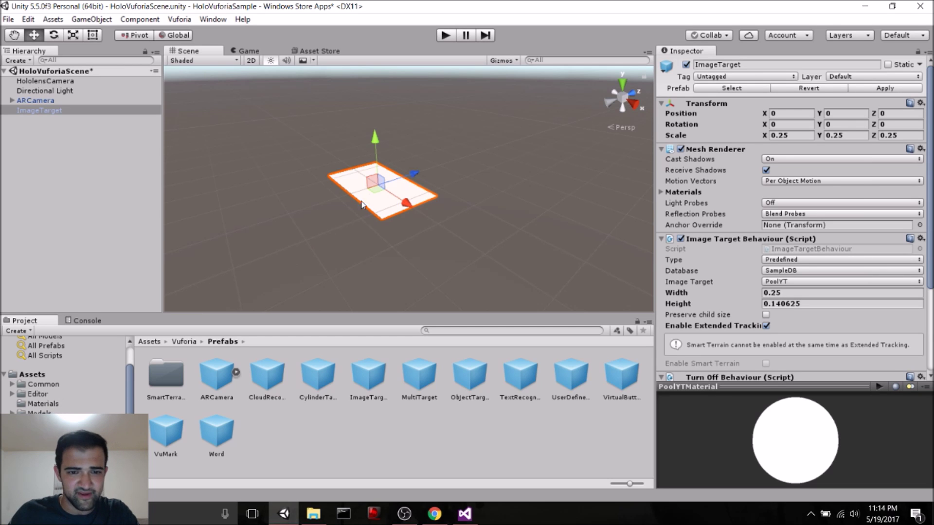
pyautogui.scroll(3, 350, 178)
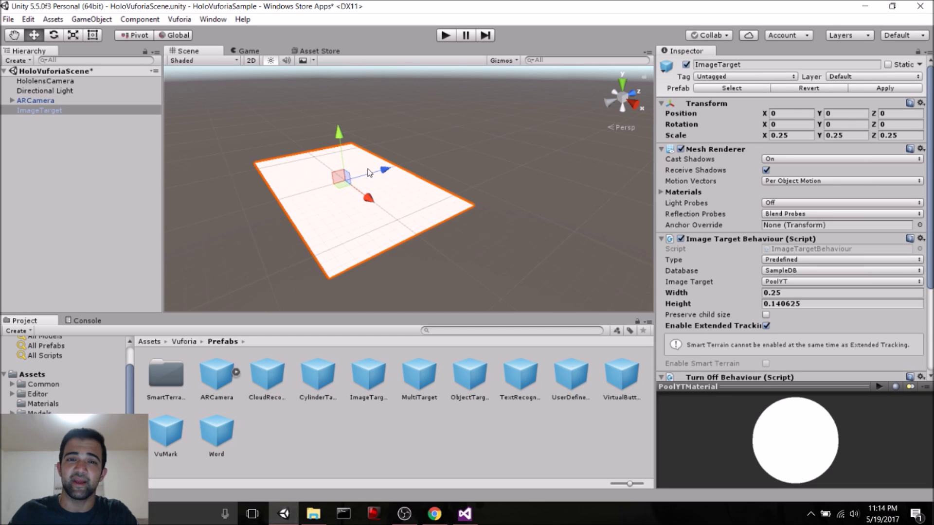
# Step: Set the PoolYT_scaled texture in Assets/Editor/QCAR/ImageTargetTextures/SampleDB to texture type Default and shape 2D, and apply the import settings
pyautogui.click(43, 395)
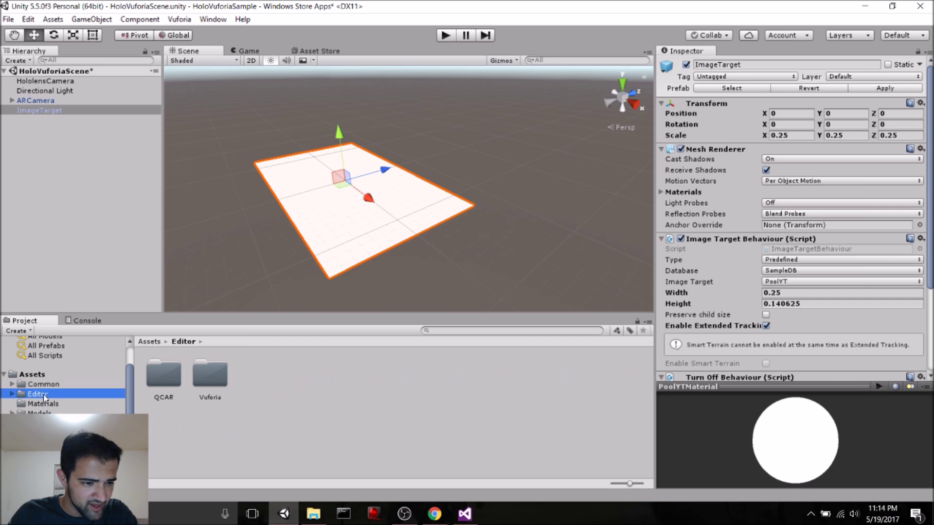
pyautogui.doubleClick(168, 378)
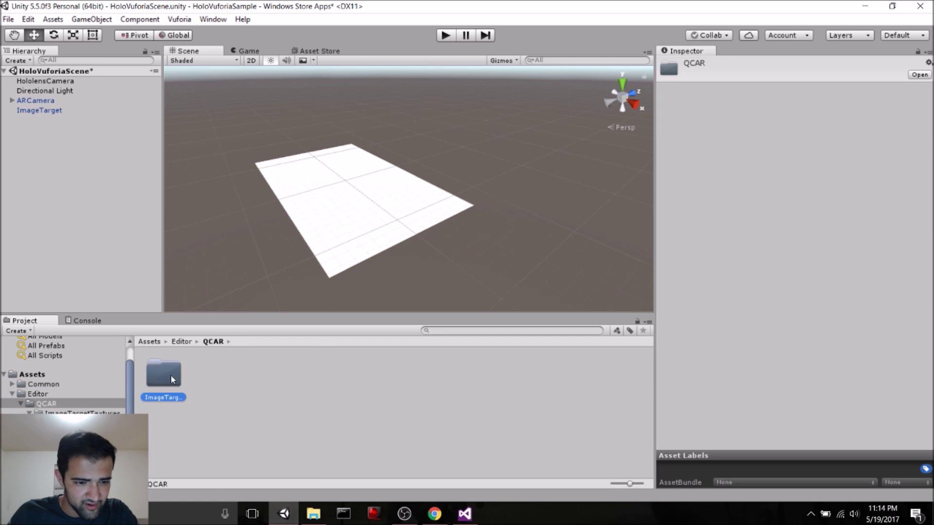
pyautogui.doubleClick(170, 378)
pyautogui.doubleClick(218, 374)
pyautogui.click(173, 375)
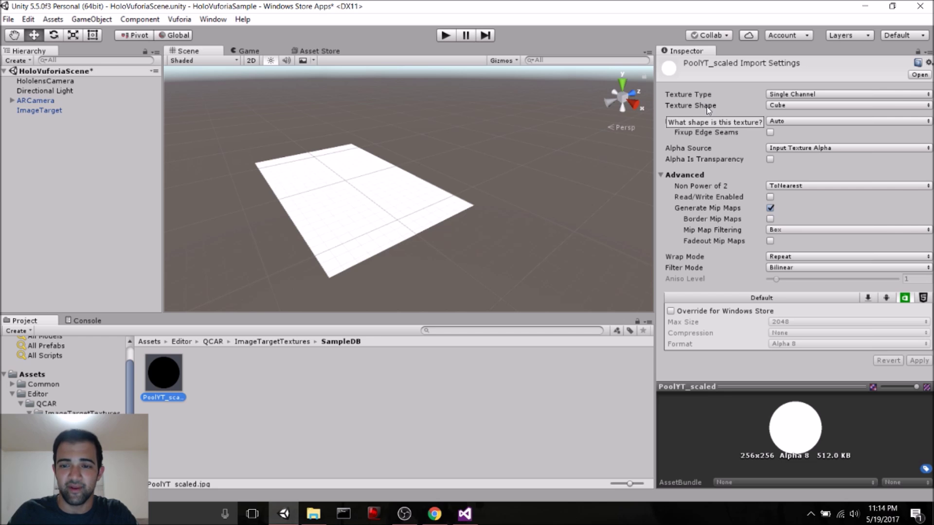
pyautogui.click(803, 96)
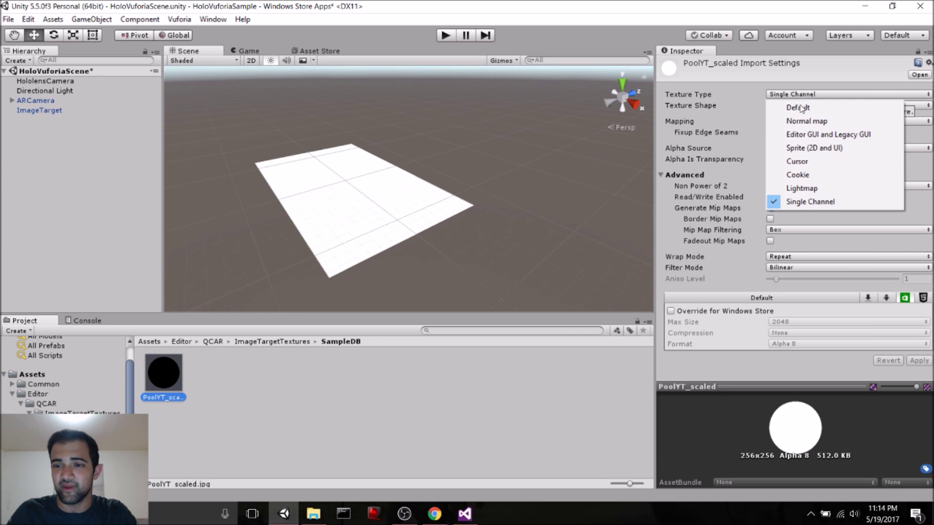
pyautogui.click(797, 108)
pyautogui.click(774, 107)
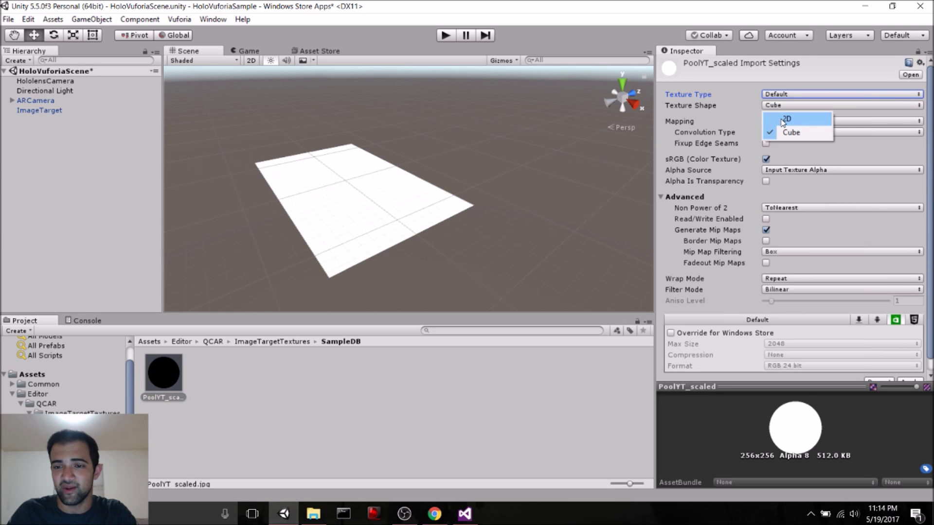
pyautogui.click(781, 119)
pyautogui.click(376, 221)
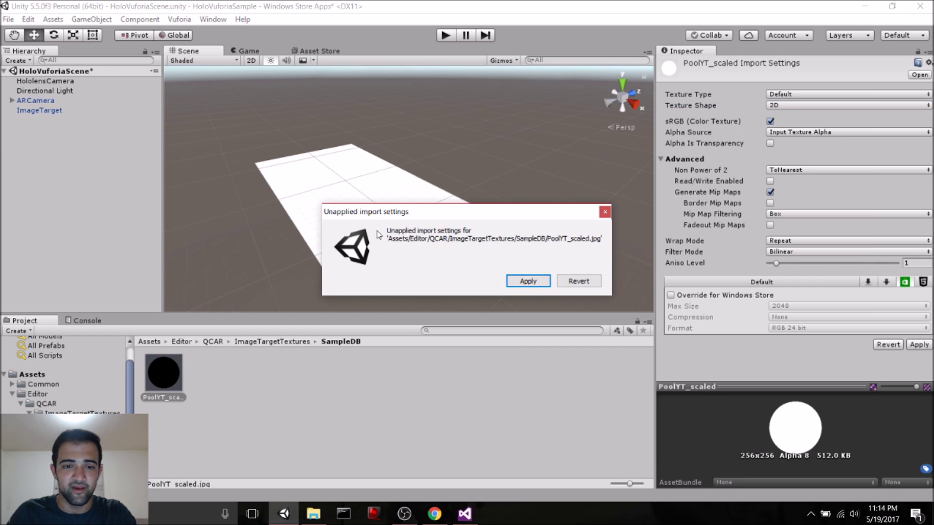
pyautogui.click(535, 281)
pyautogui.keyDown('alt'); pyautogui.moveTo(360, 194); pyautogui.dragTo(411, 224); pyautogui.keyUp('alt')
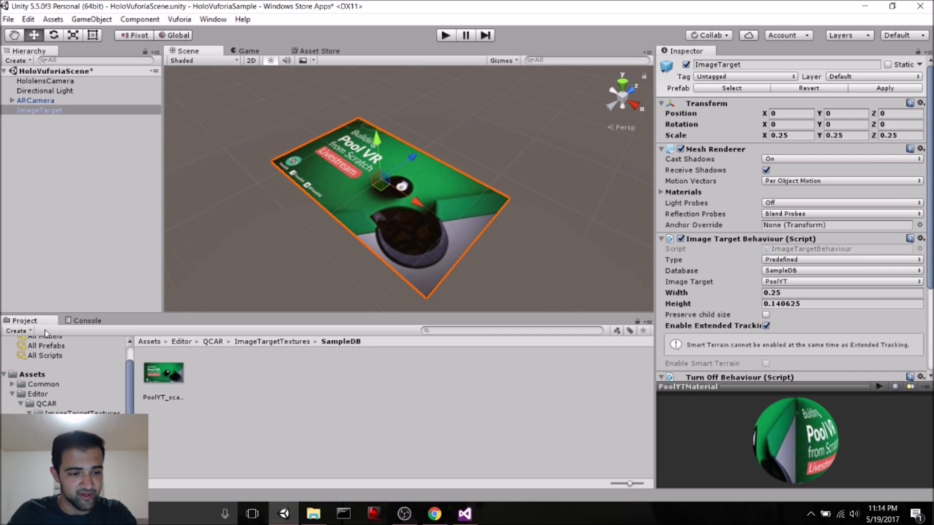
# Step: In the ARCamera's Vuforia configuration, disable loading of the HadokenDB database, then load and activate the SampleDB database
pyautogui.click(45, 103)
pyautogui.click(47, 115)
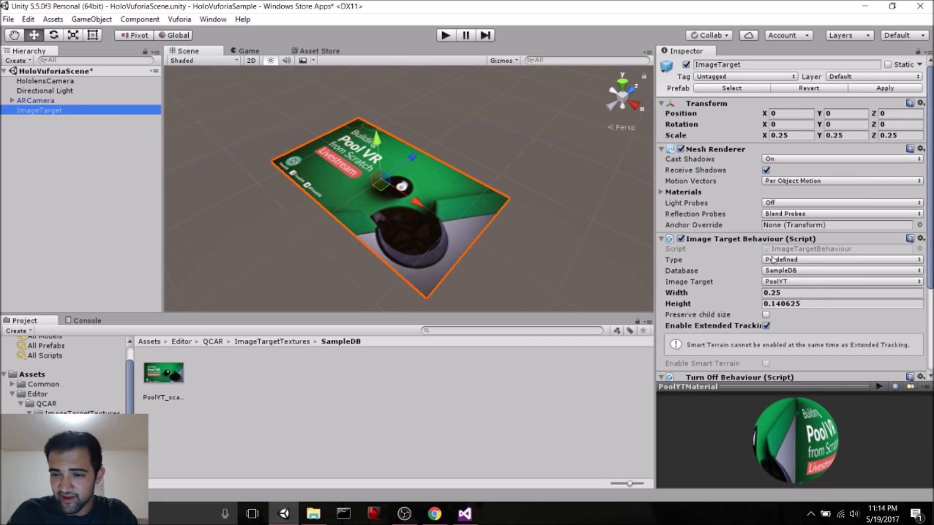
pyautogui.click(57, 101)
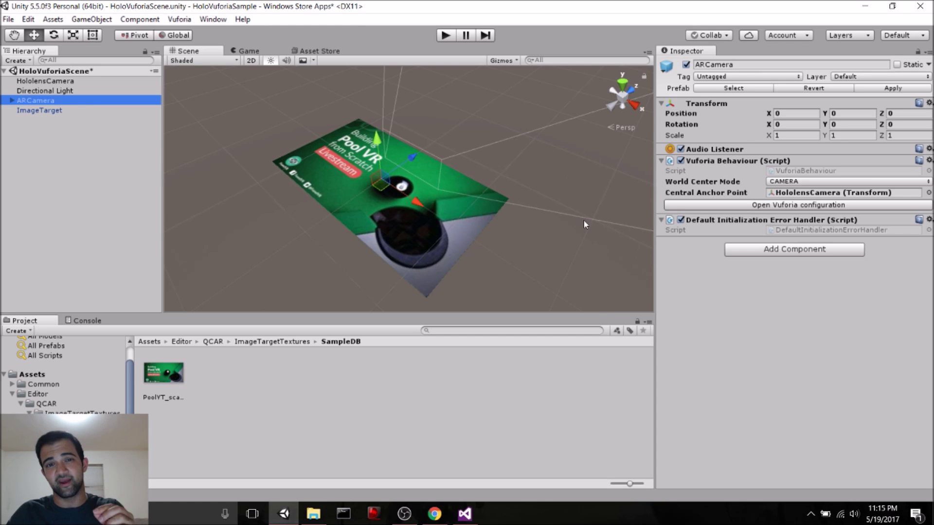
pyautogui.click(746, 205)
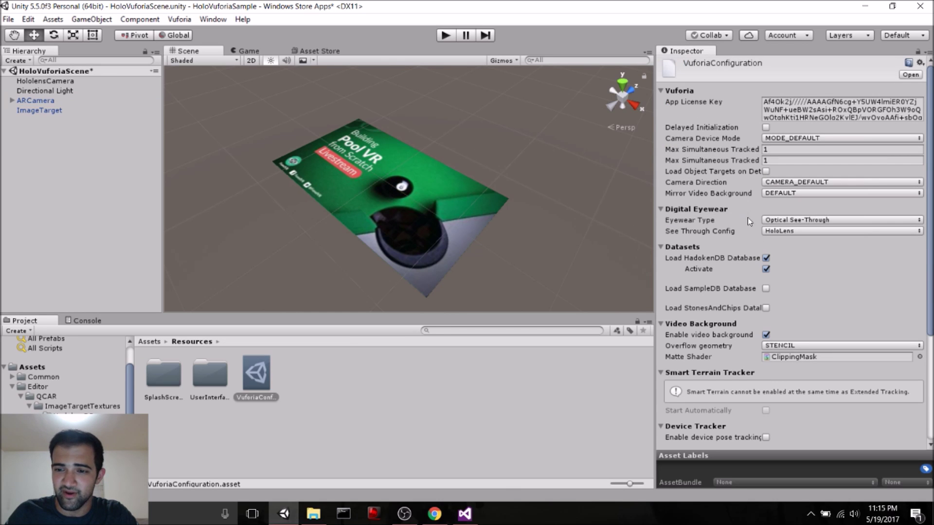
pyautogui.scroll(-5, 720, 227)
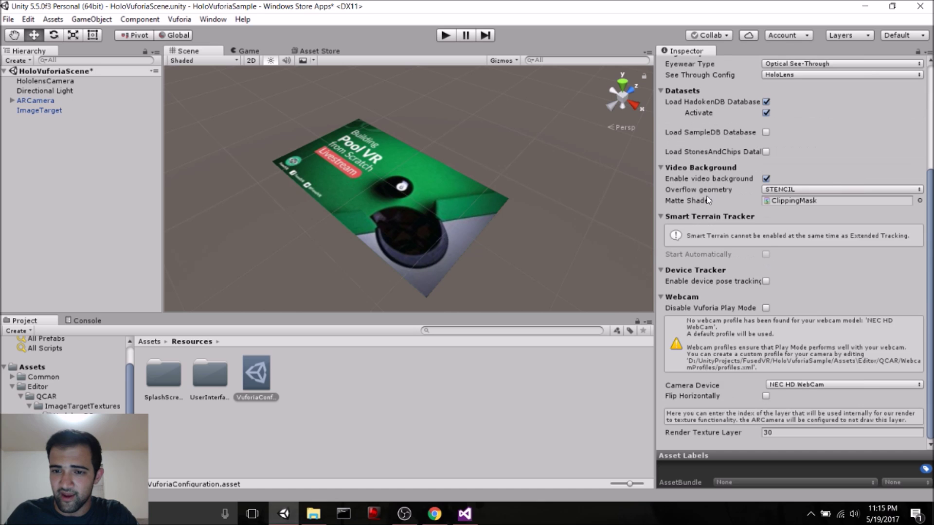
pyautogui.scroll(3, 725, 192)
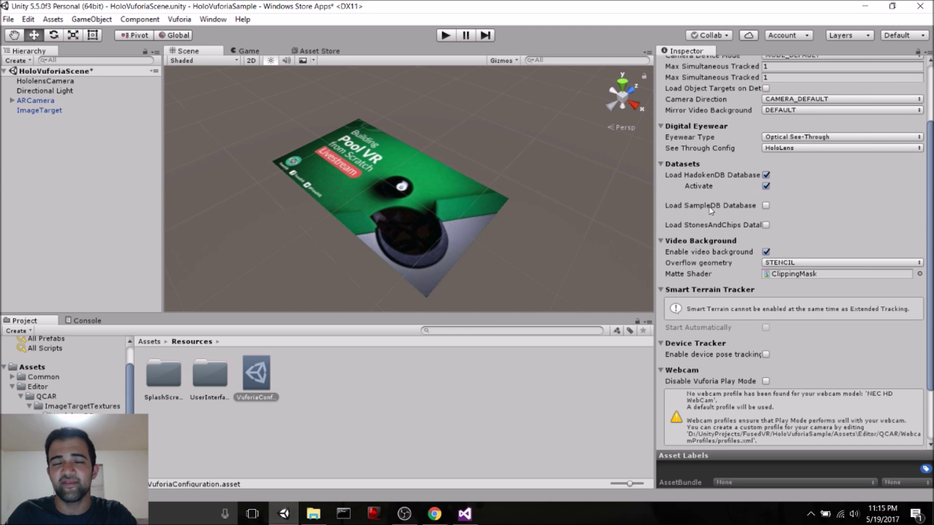
pyautogui.click(766, 176)
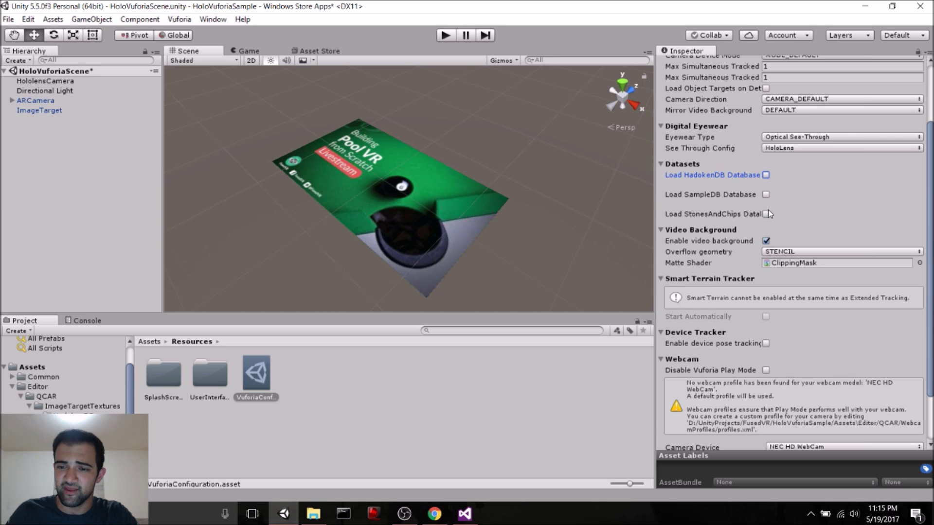
pyautogui.click(766, 195)
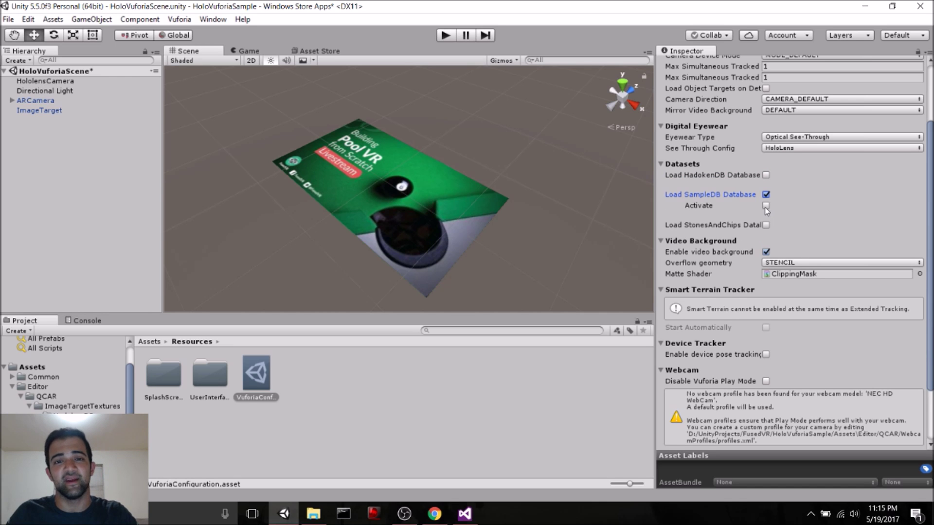
pyautogui.click(765, 207)
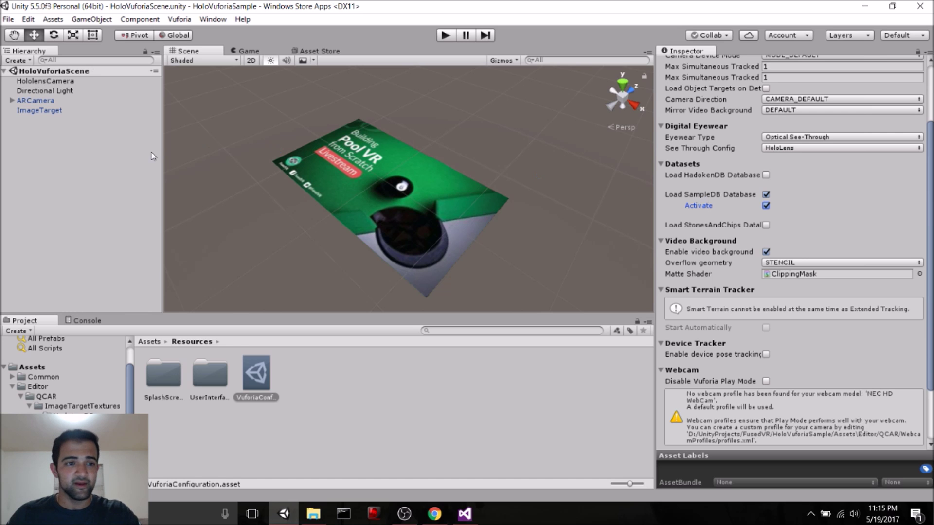
# Step: Get the Billiard Balls package from the Asset Store and add its Ball_08 prefab as a child of ImageTarget
pyautogui.click(27, 111)
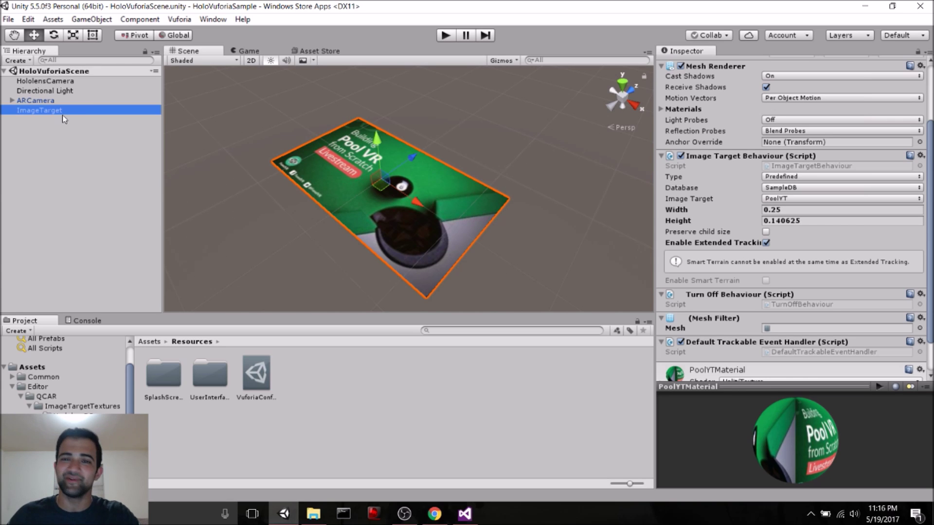
pyautogui.click(310, 51)
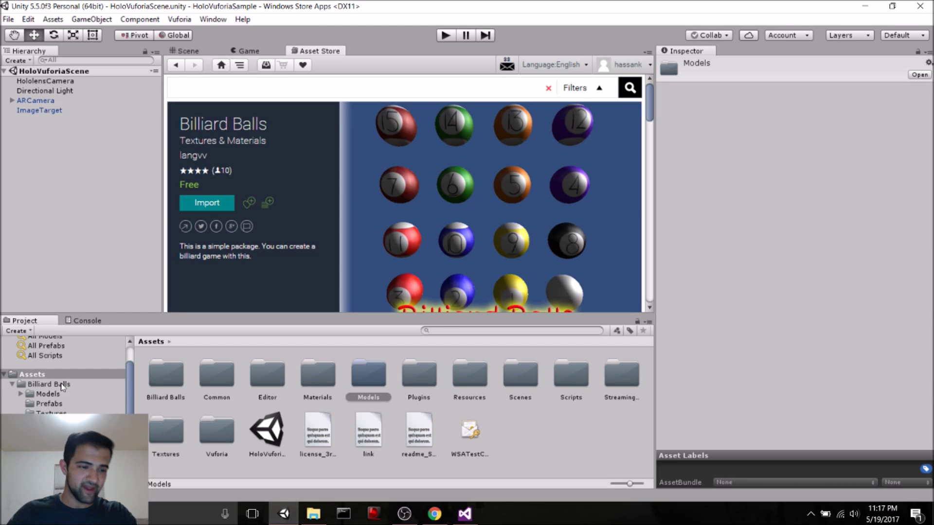
pyautogui.click(49, 384)
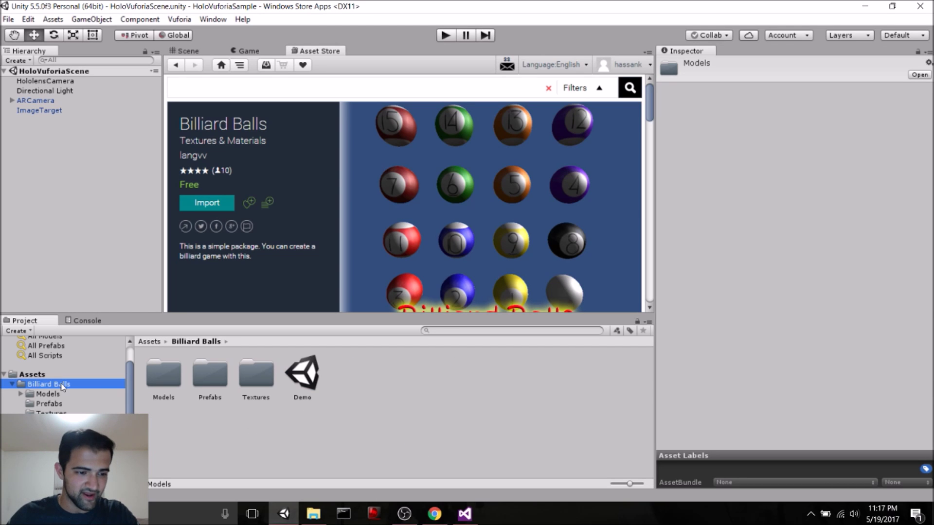
pyautogui.doubleClick(213, 382)
pyautogui.click(38, 110)
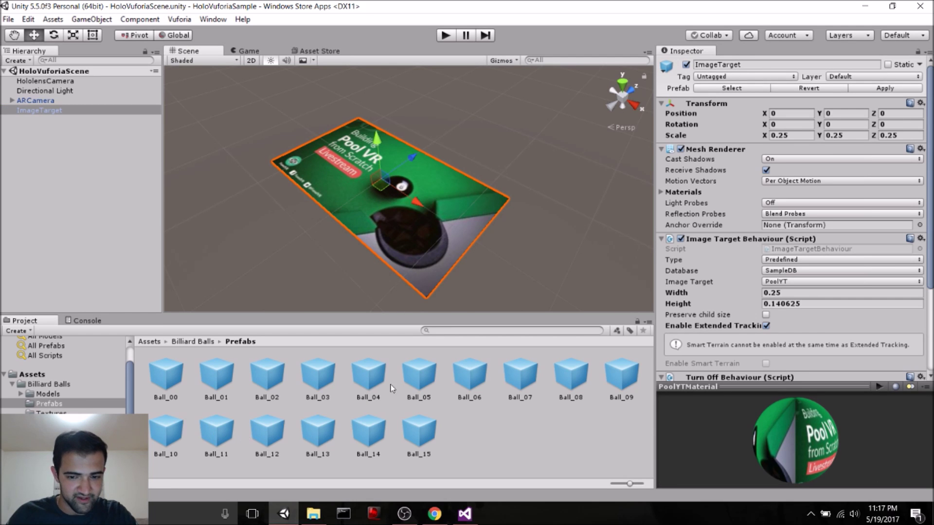
pyautogui.moveTo(579, 377); pyautogui.dragTo(55, 112)
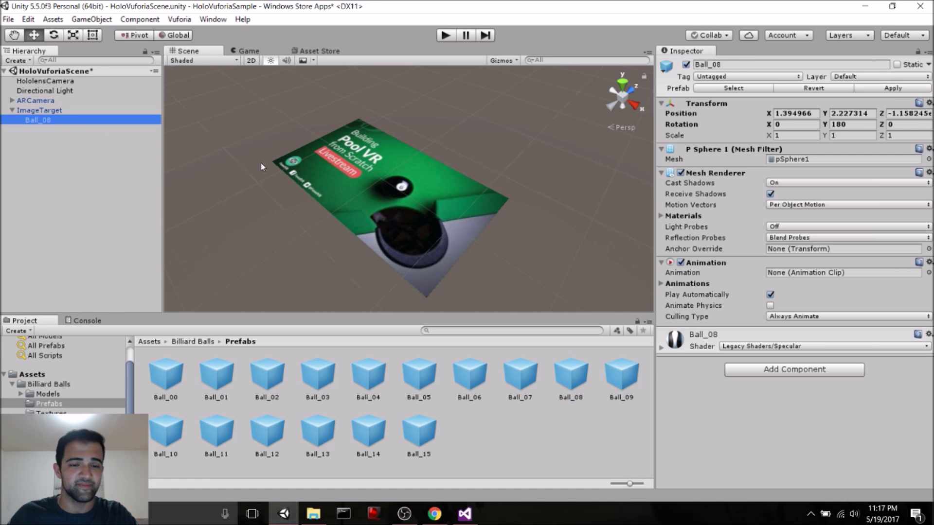
# Step: Set Ball_08's position to 0, 0, 0 so it is centred on ImageTarget
pyautogui.doubleClick(53, 121)
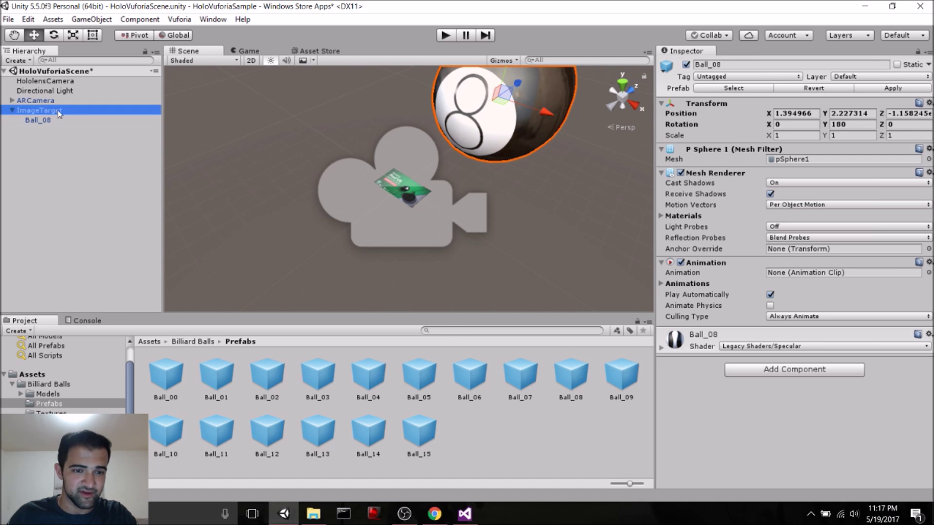
pyautogui.click(57, 111)
pyautogui.click(57, 120)
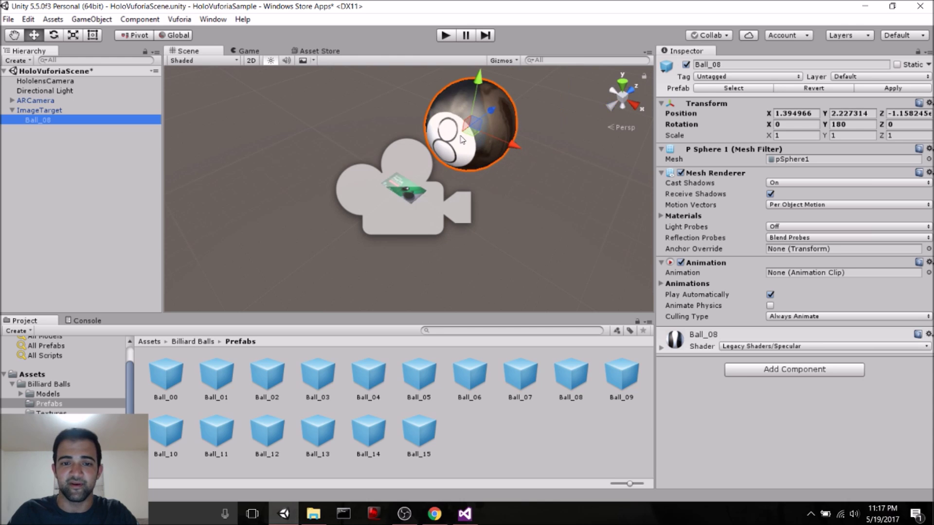
pyautogui.click(809, 113)
pyautogui.write('0')
pyautogui.press('Tab')
pyautogui.write('0')
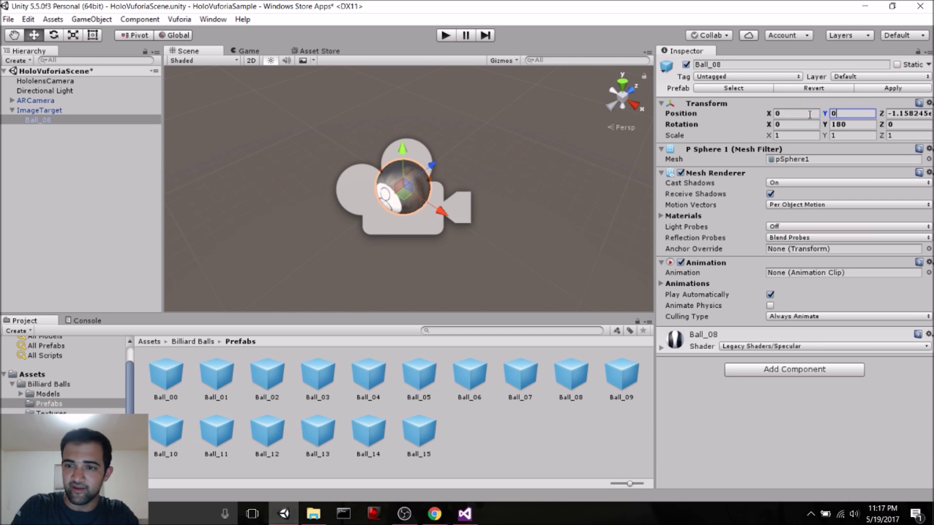
pyautogui.press('Tab')
pyautogui.write('0')
# Step: Scale Ball_08 to 0.2 on the X, Y and Z axes
pyautogui.scroll(3, 508, 243)
pyautogui.keyDown('alt'); pyautogui.moveTo(503, 239); pyautogui.dragTo(429, 151); pyautogui.keyUp('alt')
pyautogui.scroll(-2, 428, 151)
pyautogui.scroll(2, 429, 150)
pyautogui.click(806, 137)
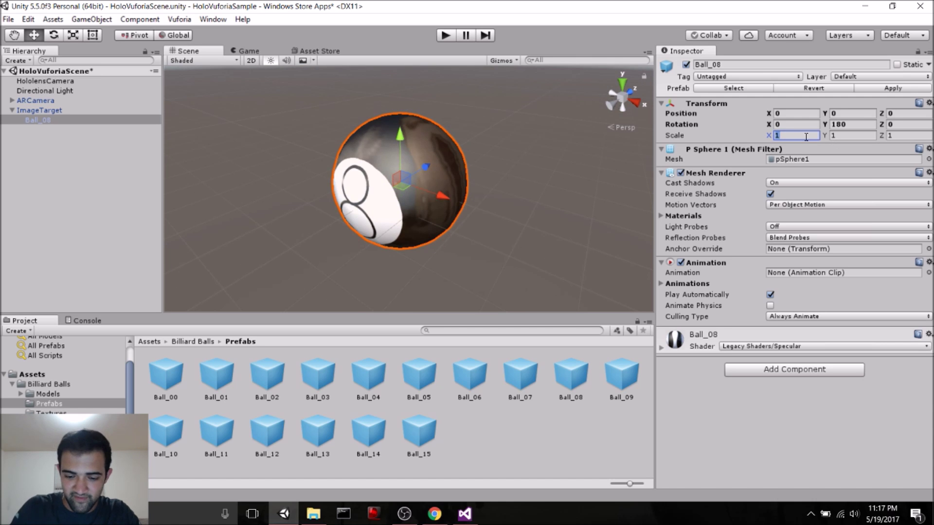
pyautogui.write('0.2')
pyautogui.press('Tab')
pyautogui.write('0.2')
pyautogui.press('Tab')
pyautogui.write('0.2')
# Step: Raise Ball_08 above the image target by setting its Y position to 0.3
pyautogui.moveTo(400, 139); pyautogui.dragTo(393, 118)
pyautogui.click(847, 113)
pyautogui.write('0.3')
pyautogui.scroll(4, 529, 163)
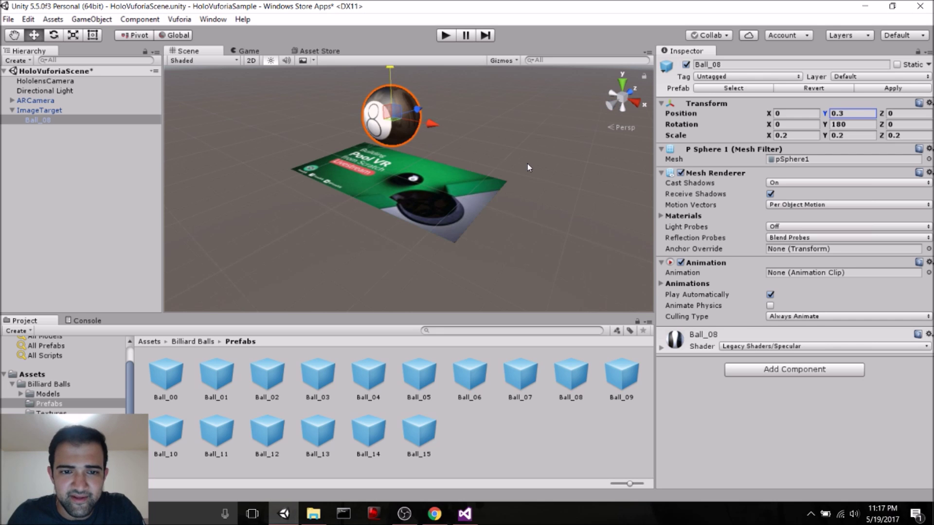
# Step: Create a new script named Rotate and attach it to Ball_08
pyautogui.click(761, 369)
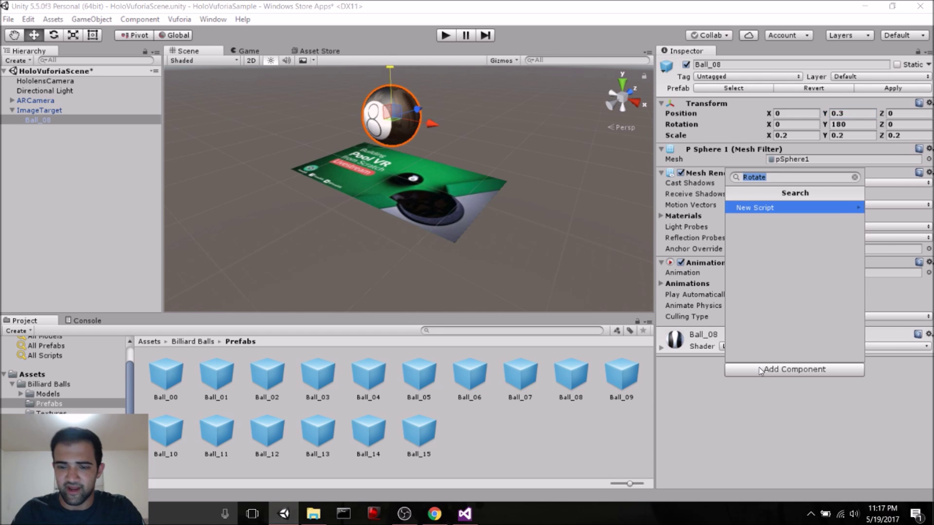
pyautogui.press('Return')
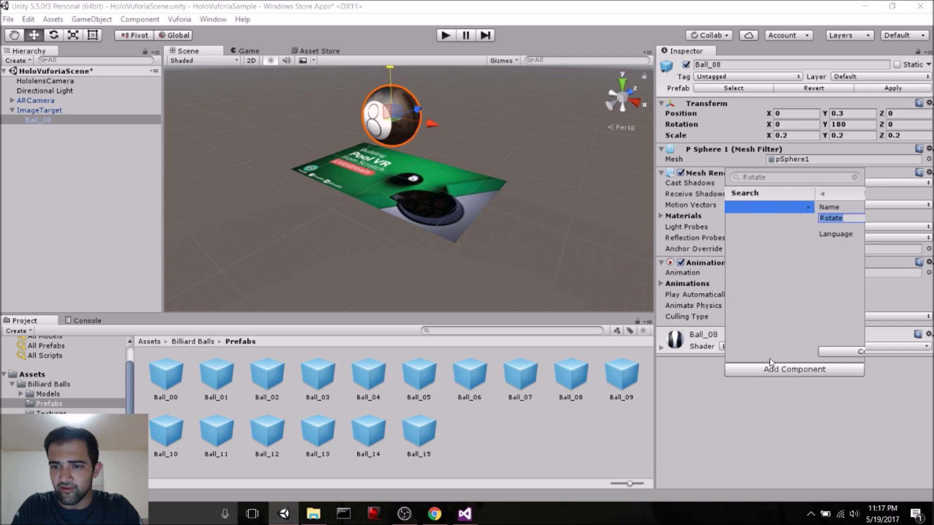
pyautogui.click(770, 357)
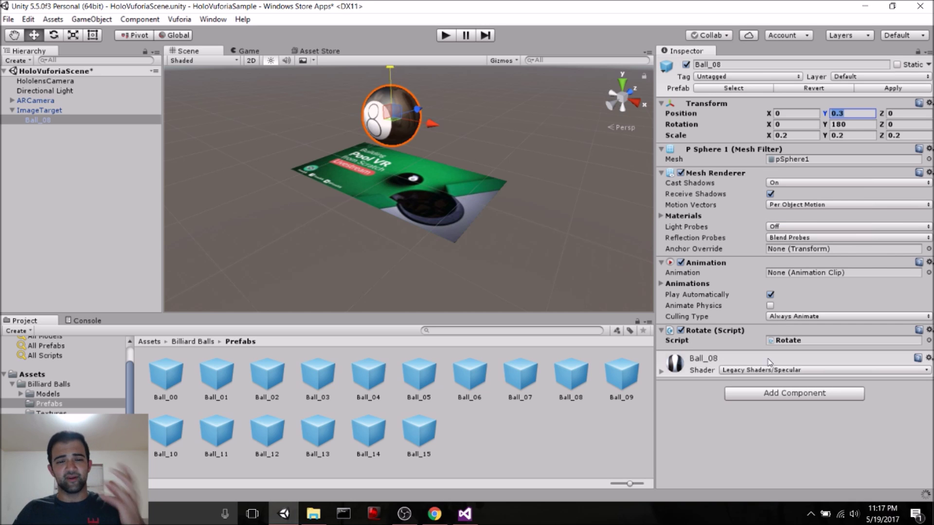
# Step: Open the Rotate script in Visual Studio, reload all modified projects, and undo the existing transform.Rotate line in Update
pyautogui.doubleClick(798, 342)
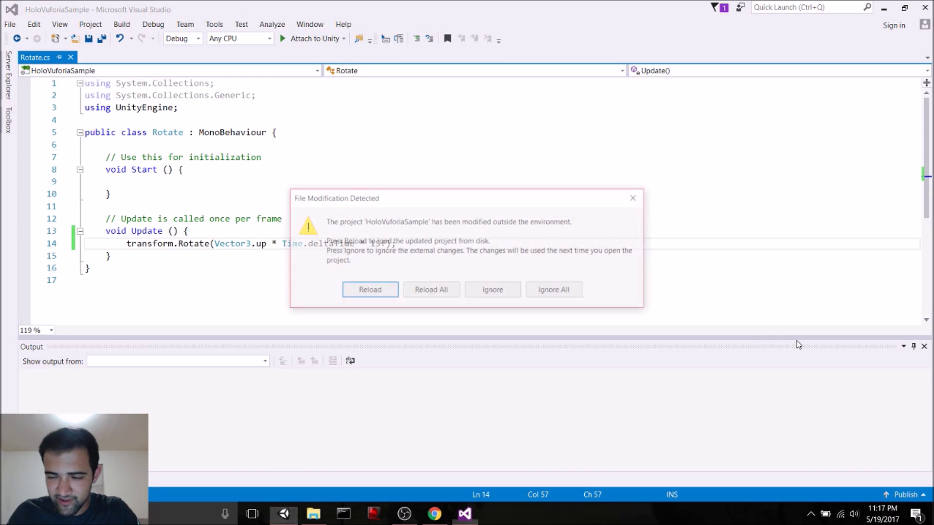
pyautogui.click(412, 292)
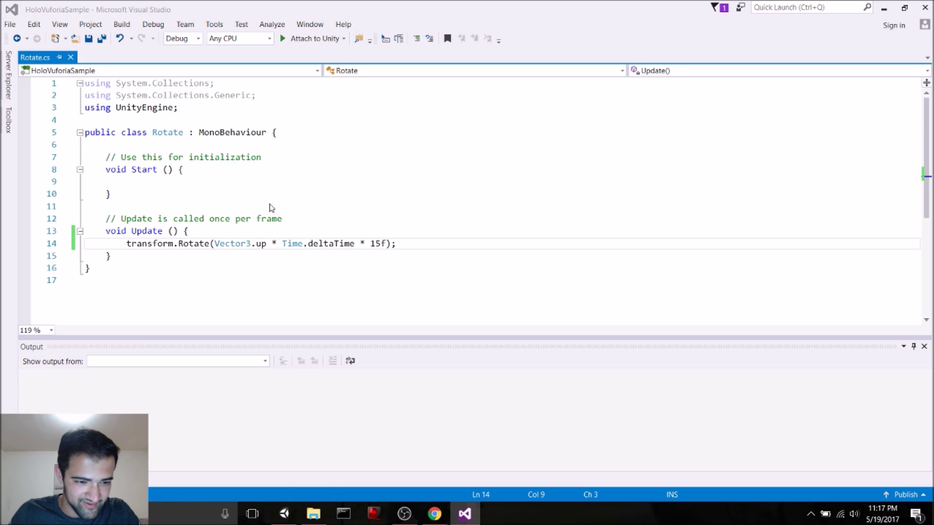
pyautogui.hotkey('ctrl', 'z')
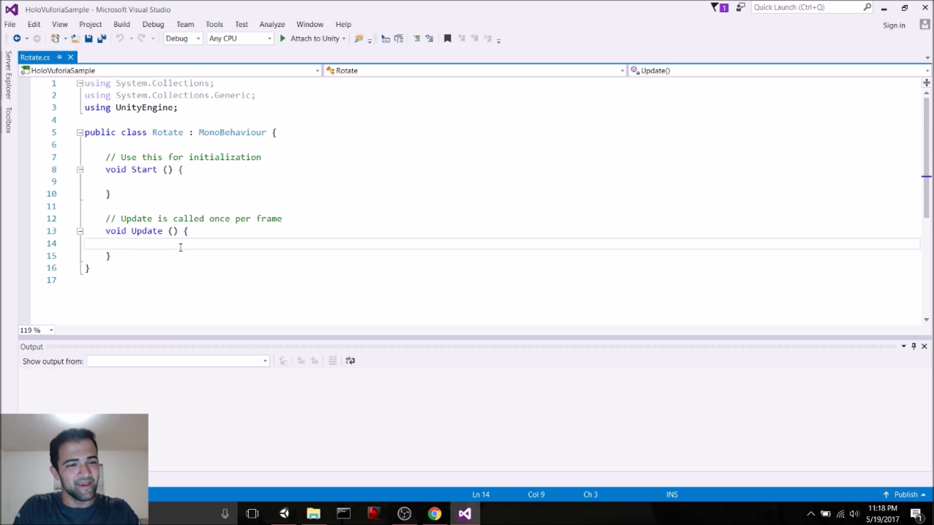
# Step: Add transform.Rotate(Vector3.up * Time.deltaTime * 15f); to the Update method of the Rotate script and save the script
pyautogui.write('t')
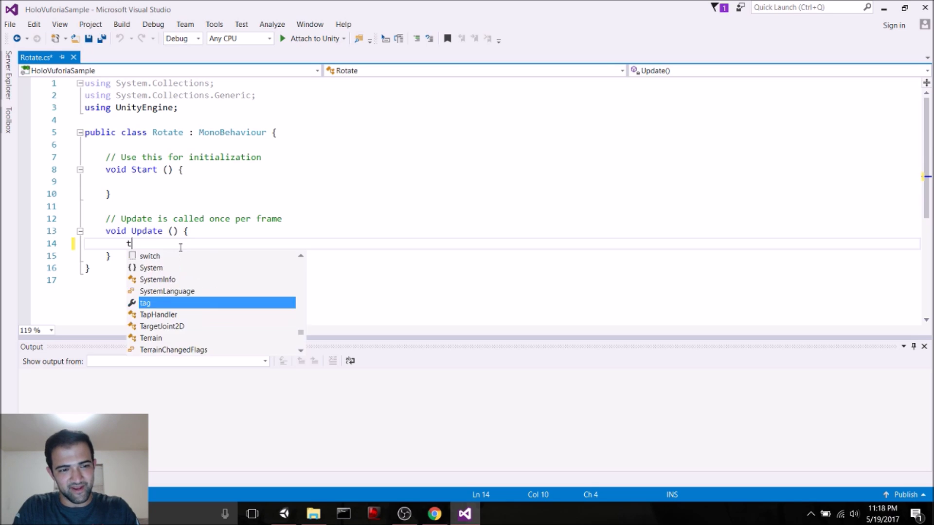
pyautogui.write('ransform.Rot')
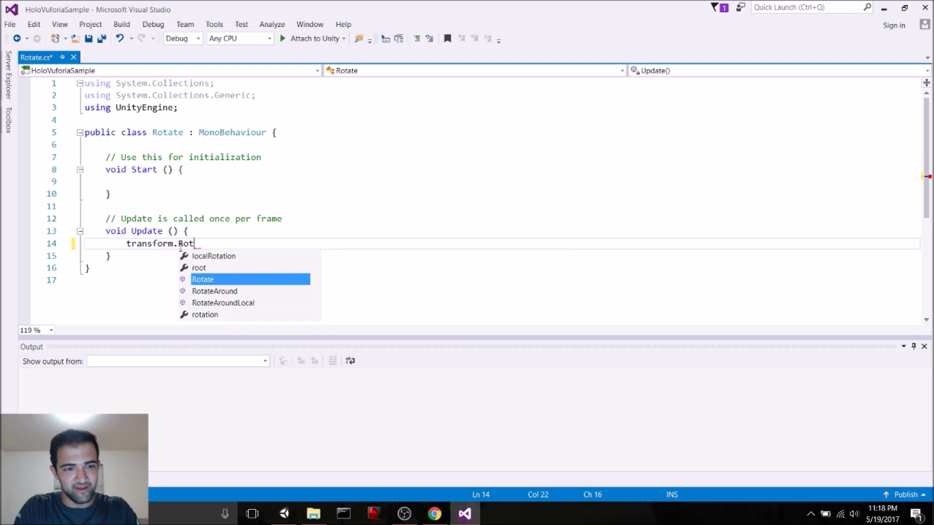
pyautogui.press('Tab')
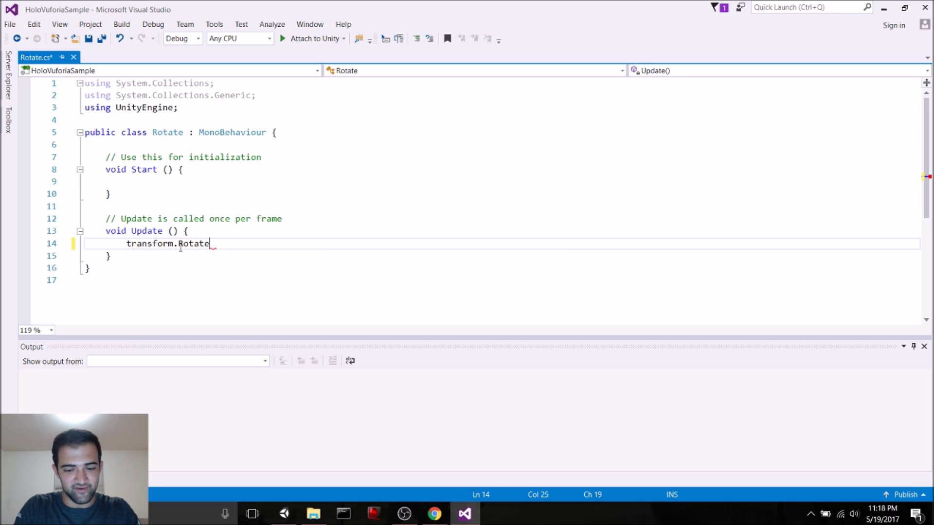
pyautogui.write('(')
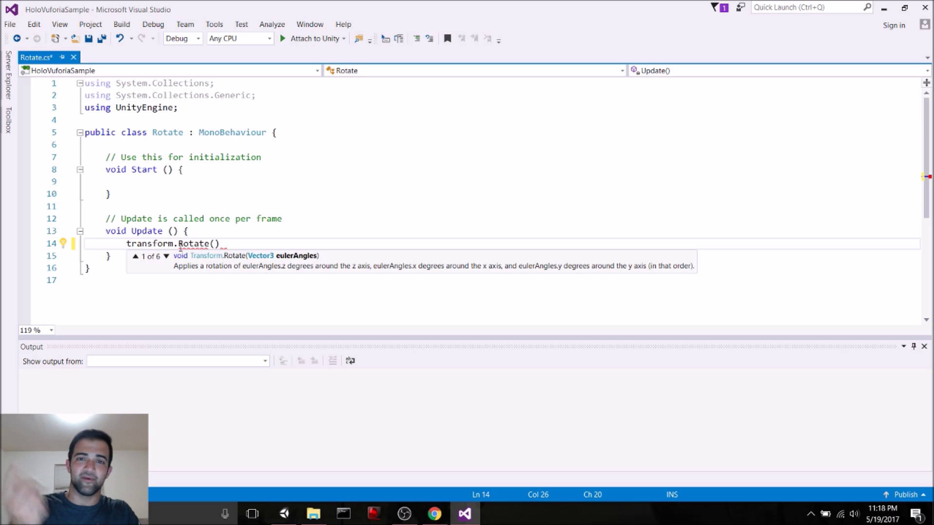
pyautogui.write('Vector')
pyautogui.write('3.u')
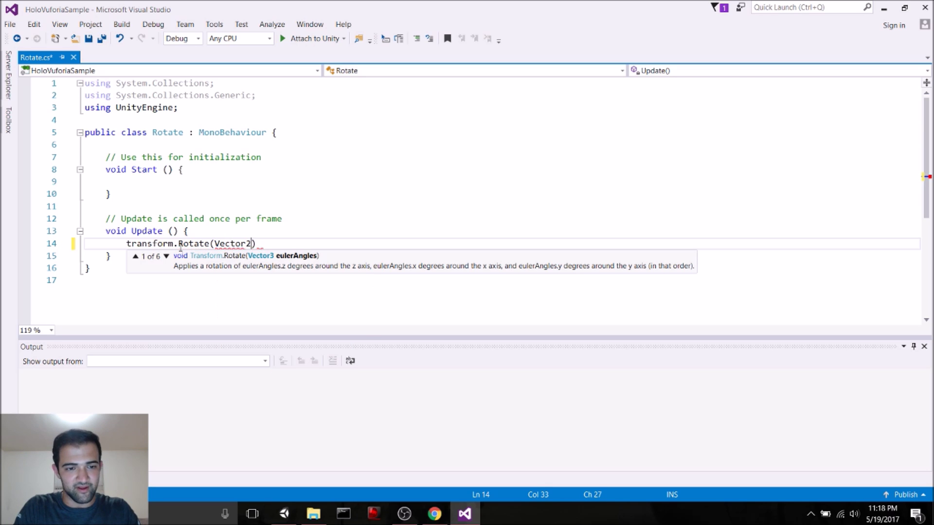
pyautogui.write('p * tim')
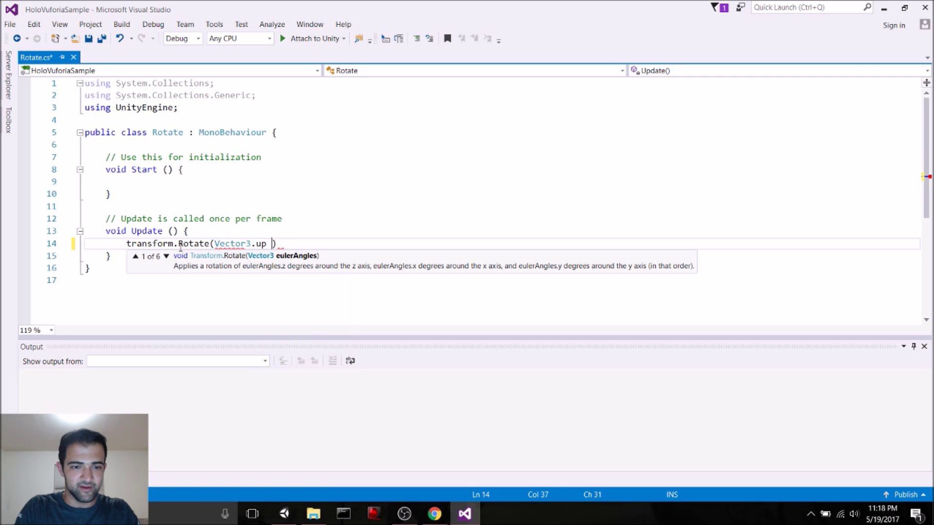
pyautogui.write('.')
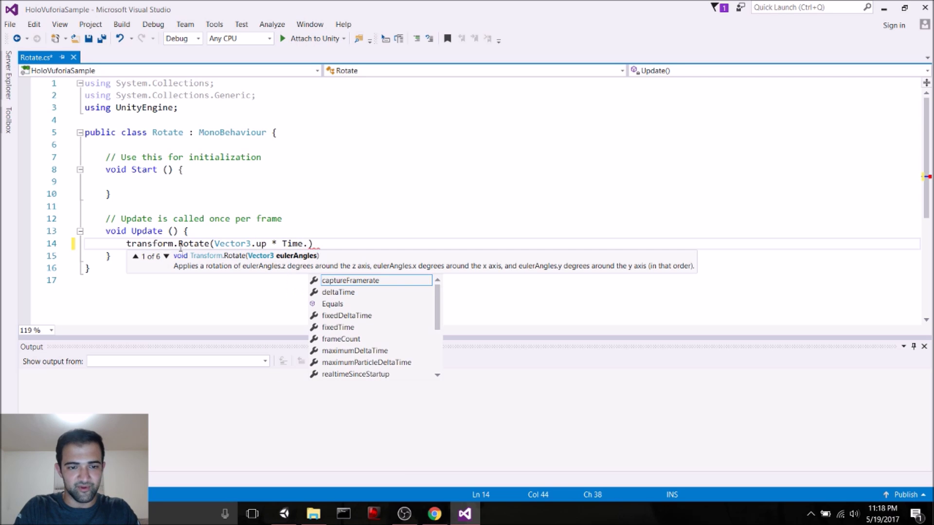
pyautogui.write('del')
pyautogui.press('Tab')
pyautogui.write('* ')
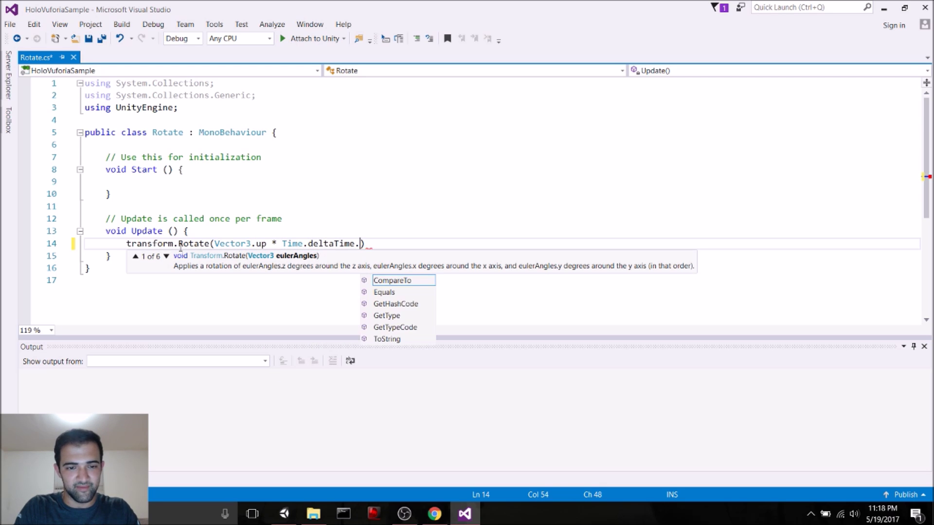
pyautogui.write('15f')
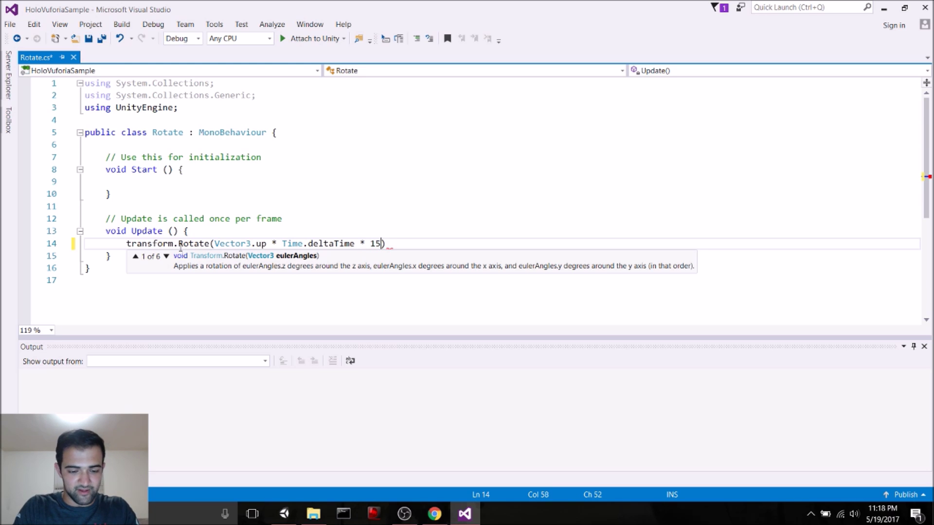
pyautogui.write(');')
pyautogui.hotkey('ctrl', 's')
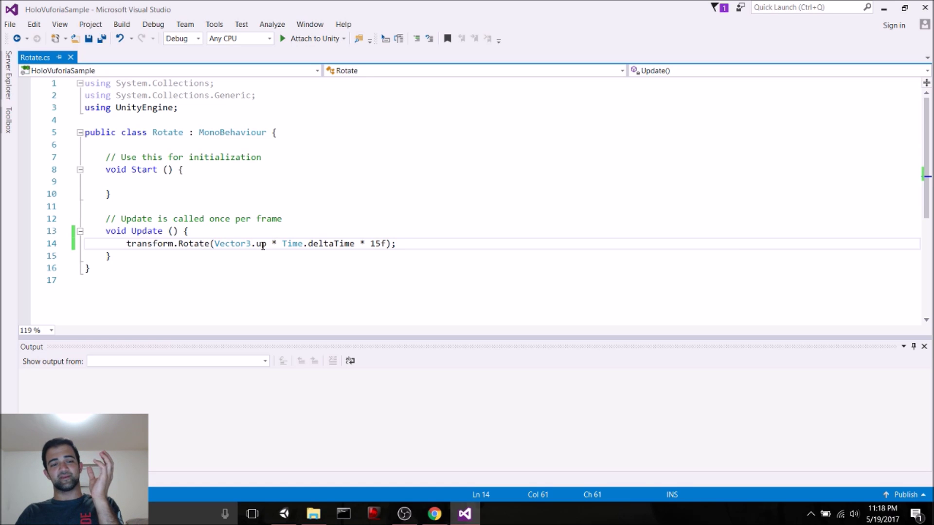
# Step: Switch back to Unity, review the ImageTarget and its Ball_08 child, and save HoloVuforiaScene
pyautogui.moveTo(262, 245)
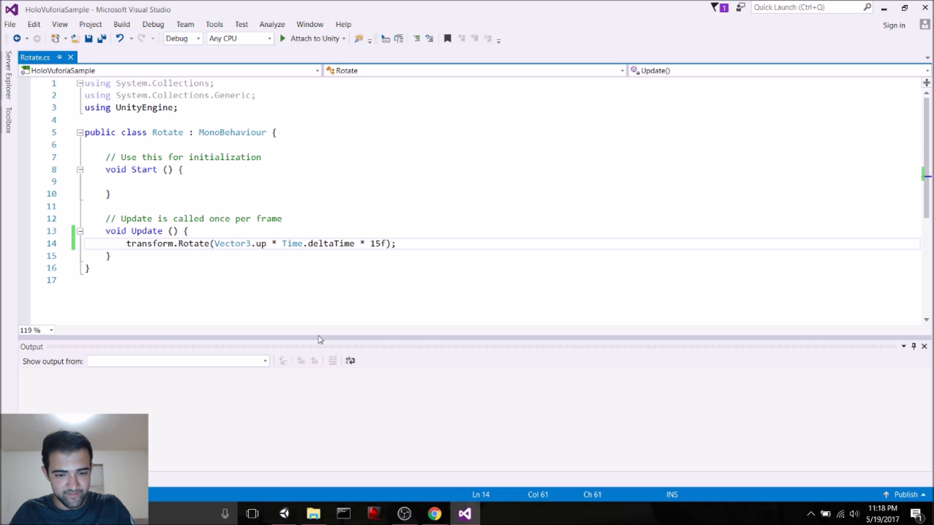
pyautogui.click(284, 513)
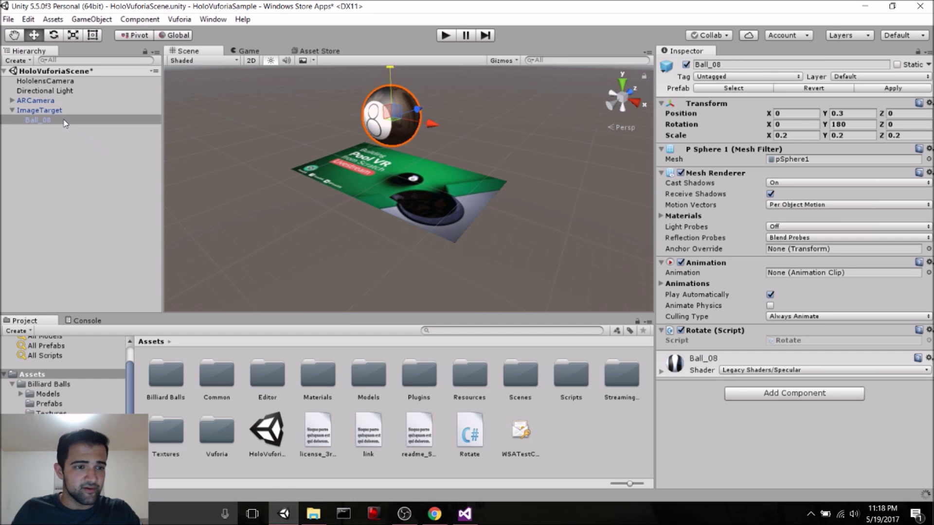
pyautogui.click(52, 111)
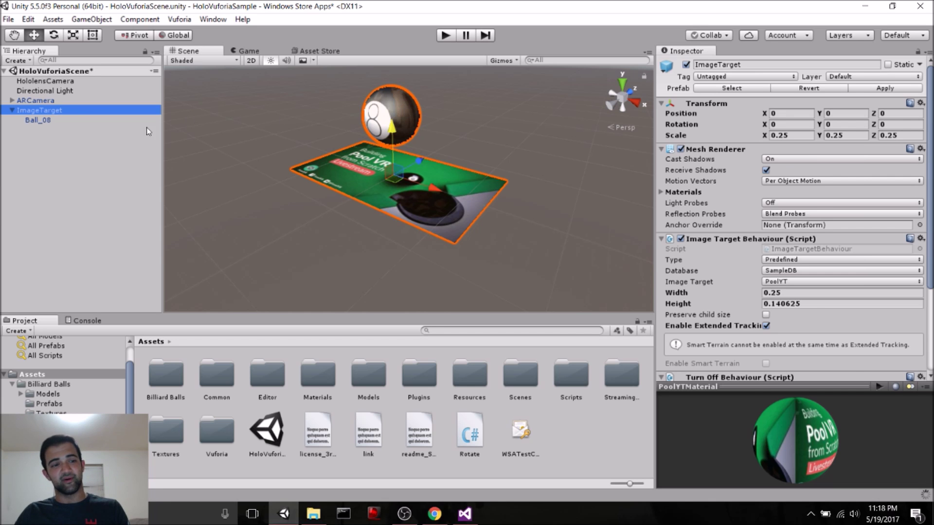
pyautogui.click(42, 120)
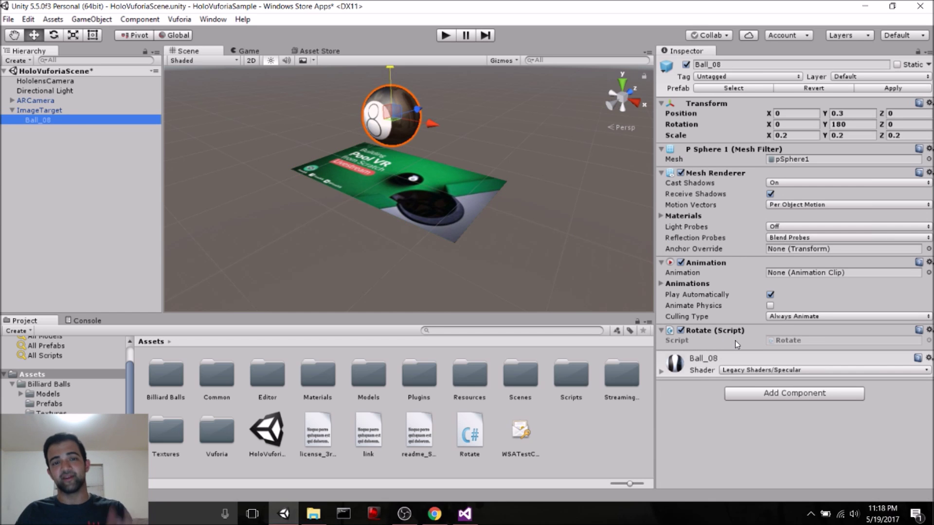
pyautogui.hotkey('ctrl', 's')
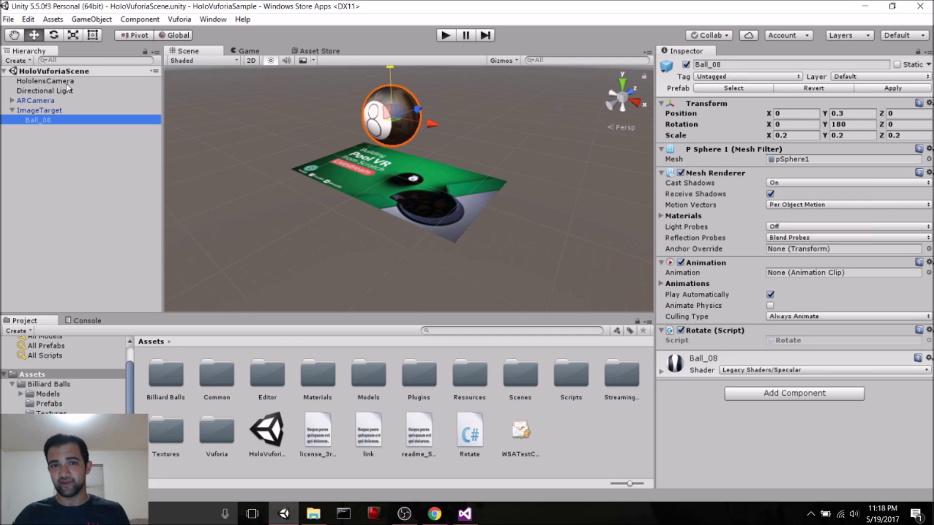
# Step: Set See Through Config to Vuforia in the ARCamera's Vuforia configuration and run the scene in the editor
pyautogui.click(56, 99)
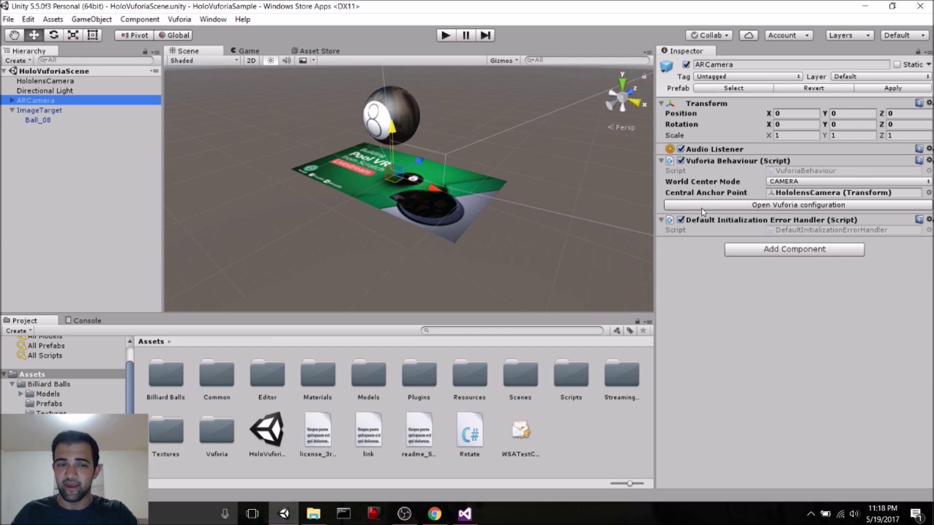
pyautogui.click(795, 206)
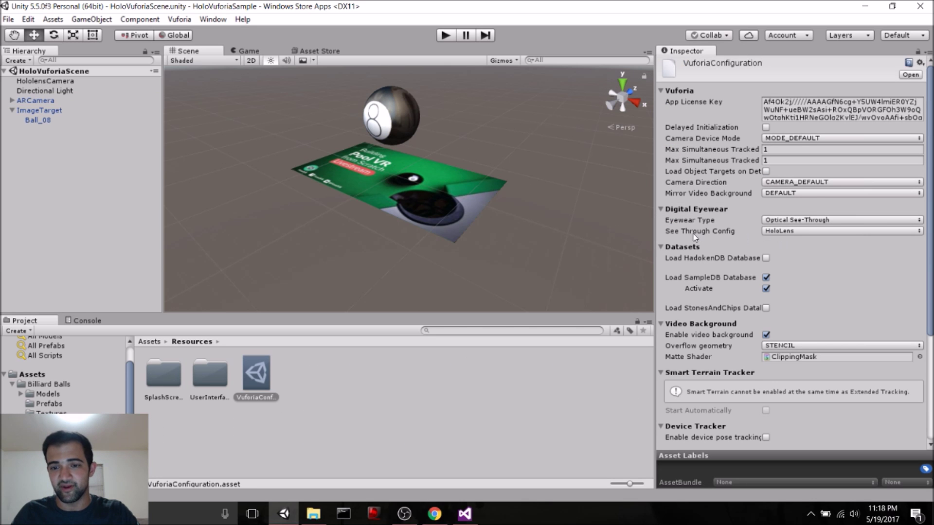
pyautogui.click(782, 232)
pyautogui.click(783, 244)
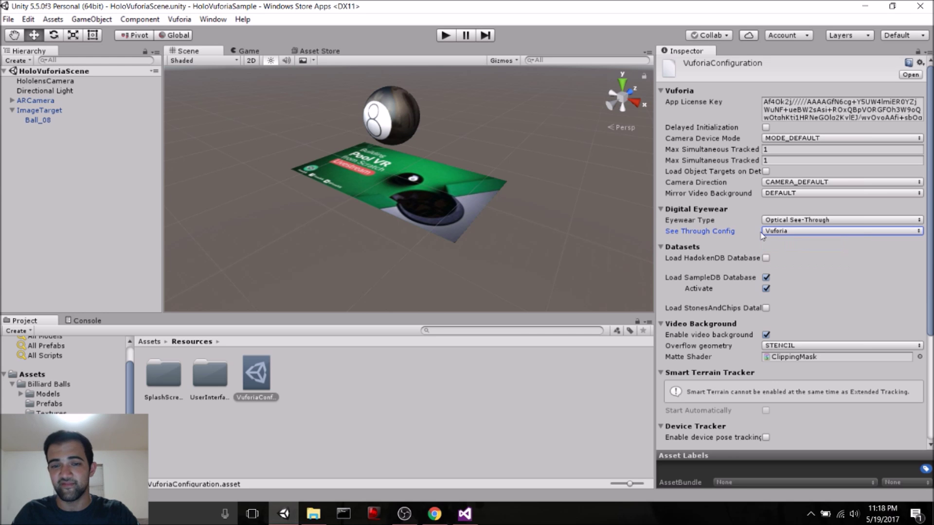
pyautogui.click(441, 36)
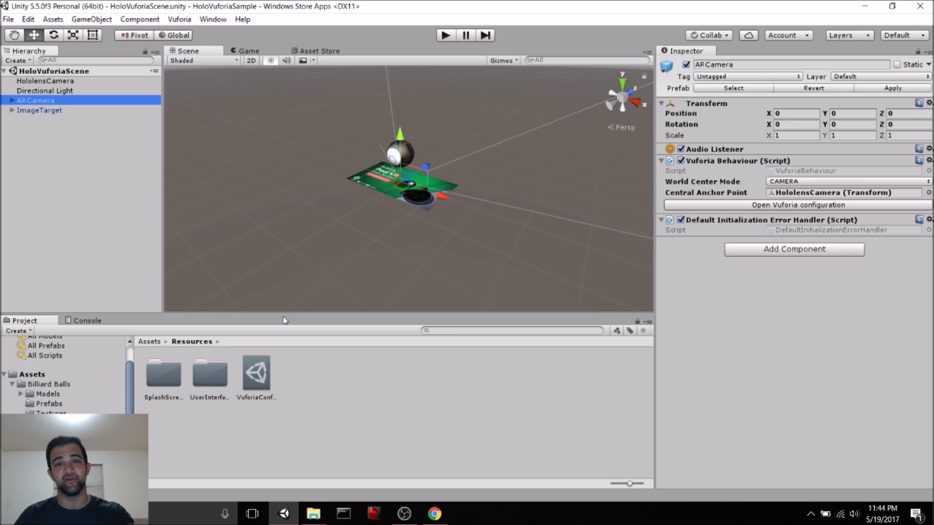
# Step: Switch to Chrome and open Chapter 6 - Build and deploy to device from Visual Studio in the Holograms 100 tutorial
pyautogui.click(435, 514)
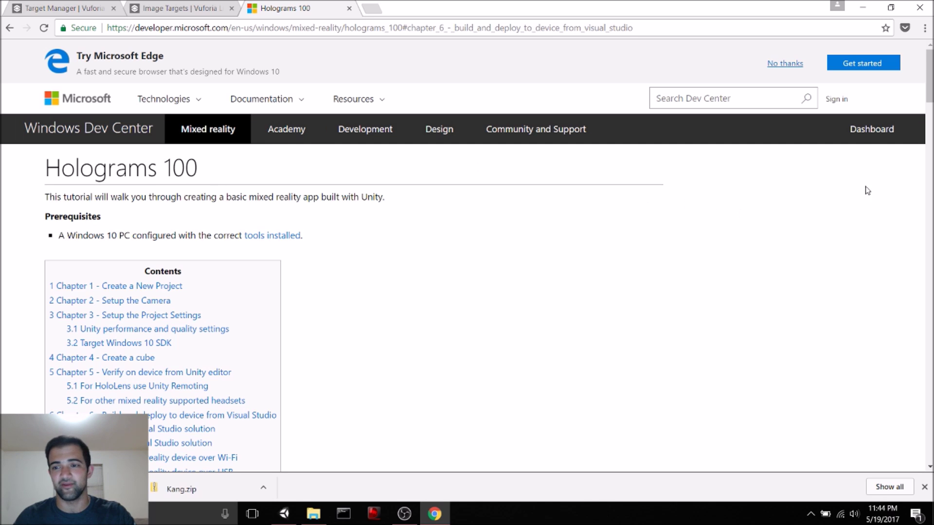
pyautogui.scroll(-3, 928, 87)
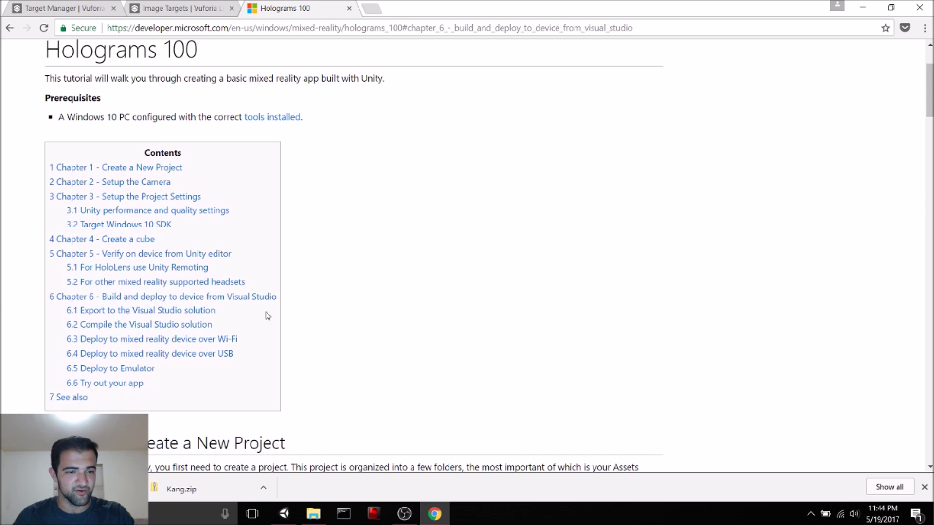
pyautogui.click(235, 297)
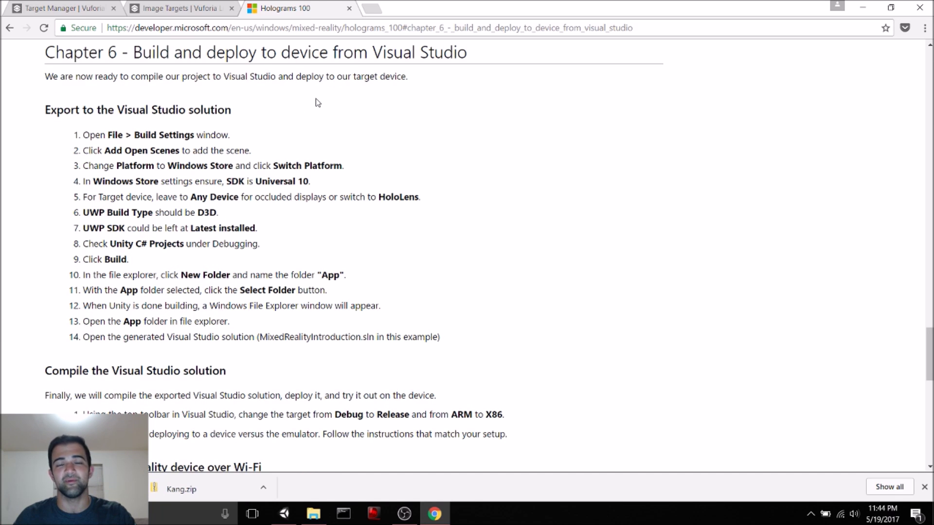